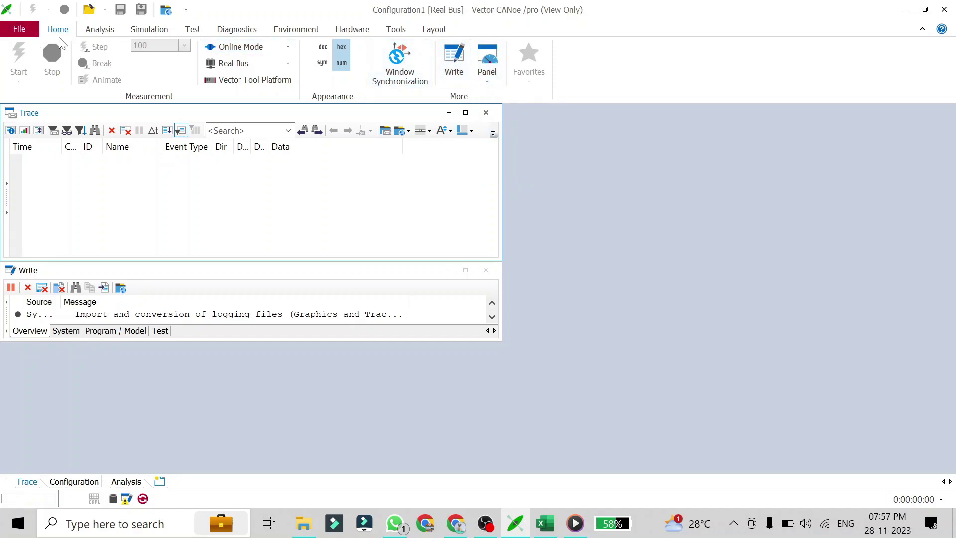
Choose New Panel from the Home tab's Panel menu to launch the Panel Designer
left_click(488, 62)
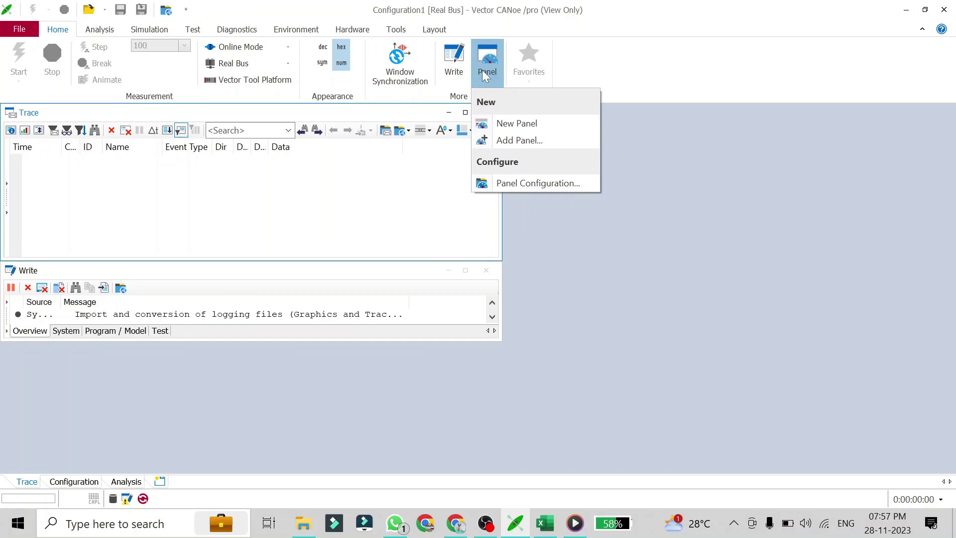
left_click(539, 126)
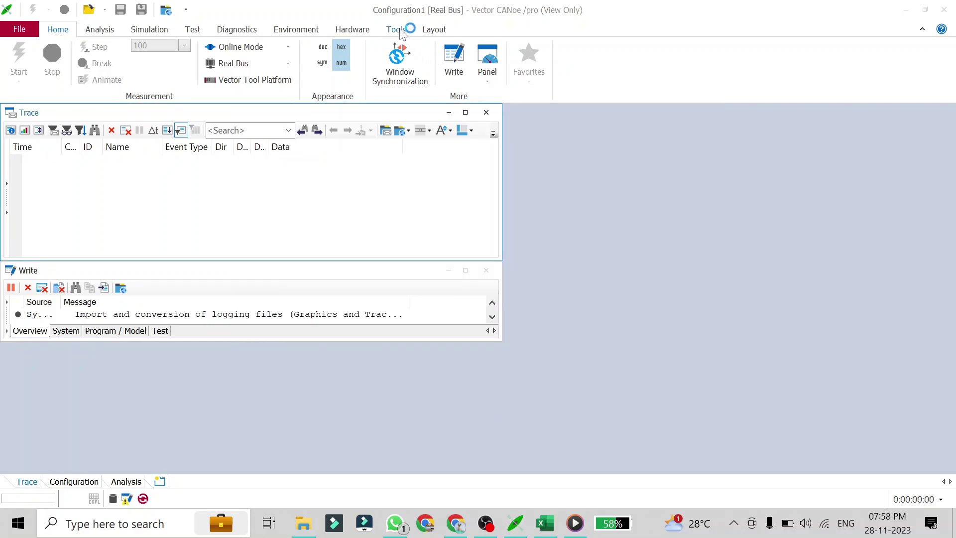
left_click(399, 30)
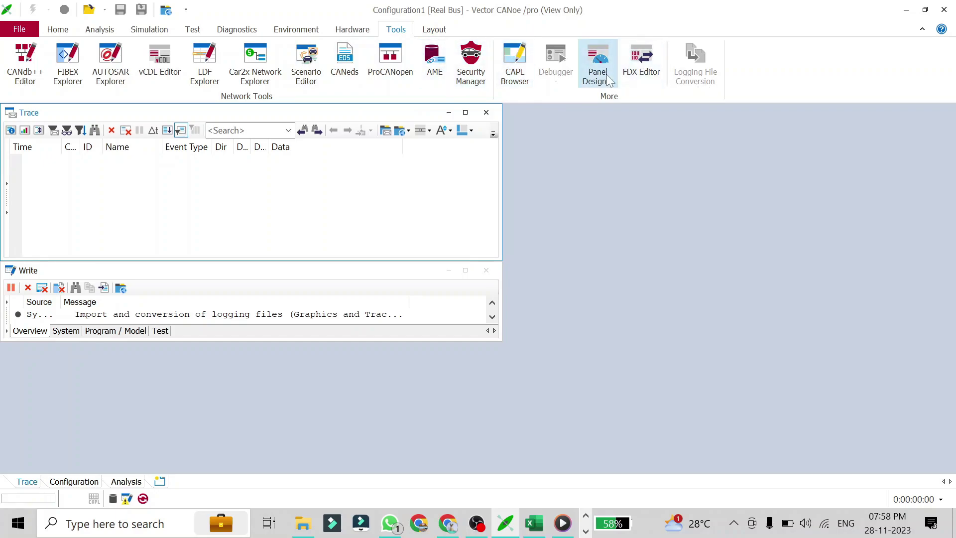
scroll(604, 80, "up", 7)
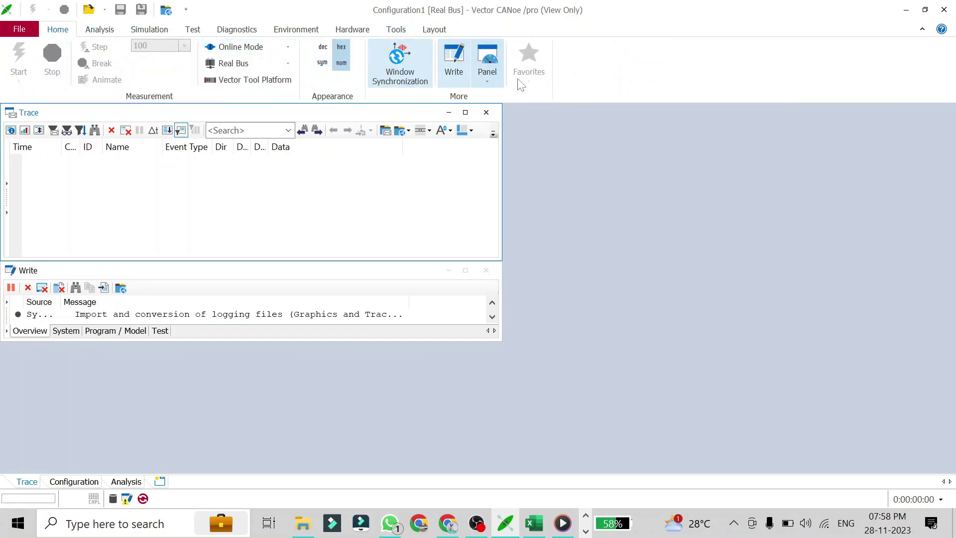
left_click(497, 76)
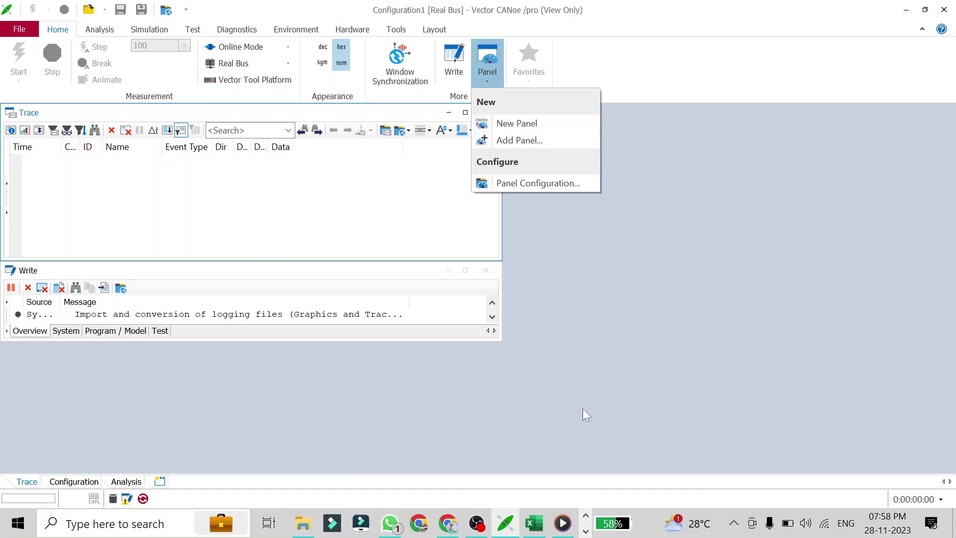
left_click(585, 530)
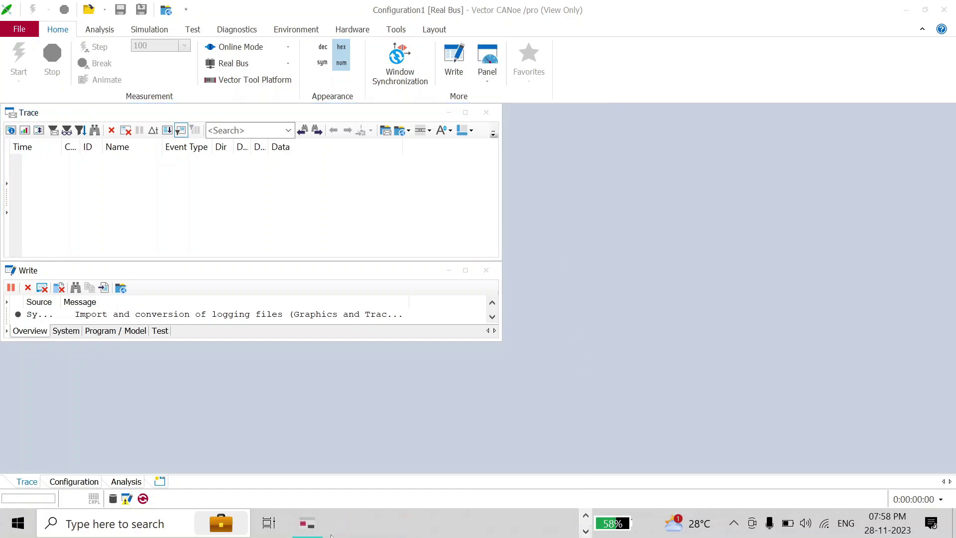
Bring the Panel Designer with the new Panel1.xvp forward and maximize it
left_click(306, 530)
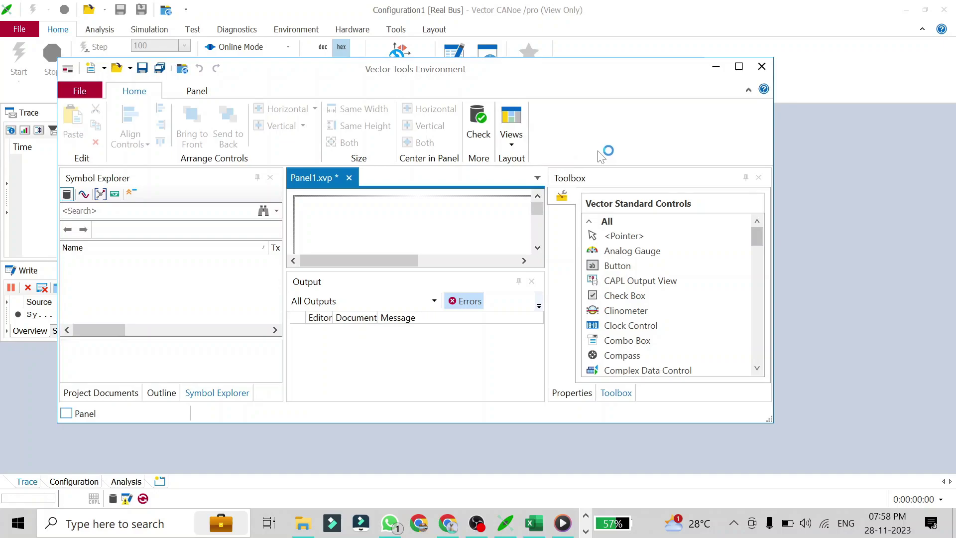
left_click(738, 67)
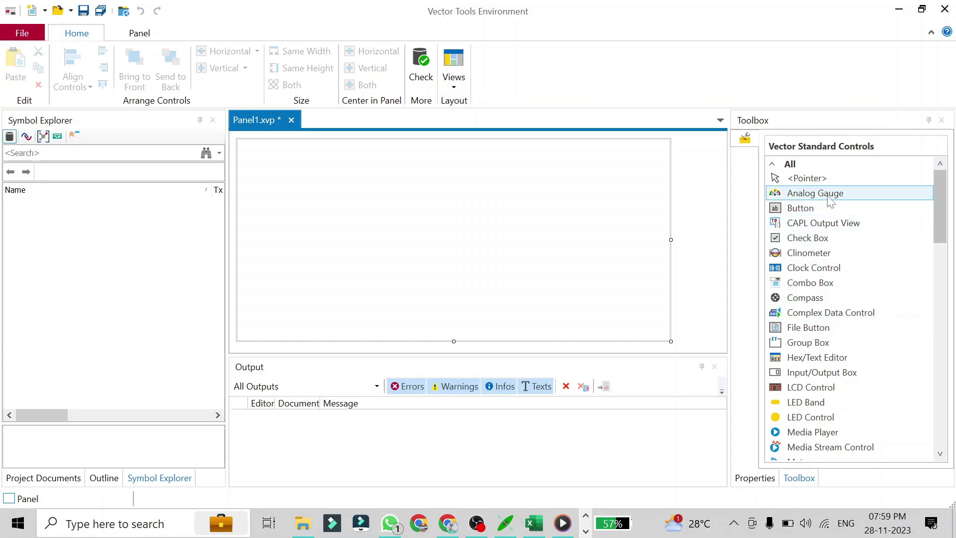
Drop an Analog Gauge onto Panel1, restore the Toolbox, and move the gauge near the top
left_click_drag(822, 193, 383, 200)
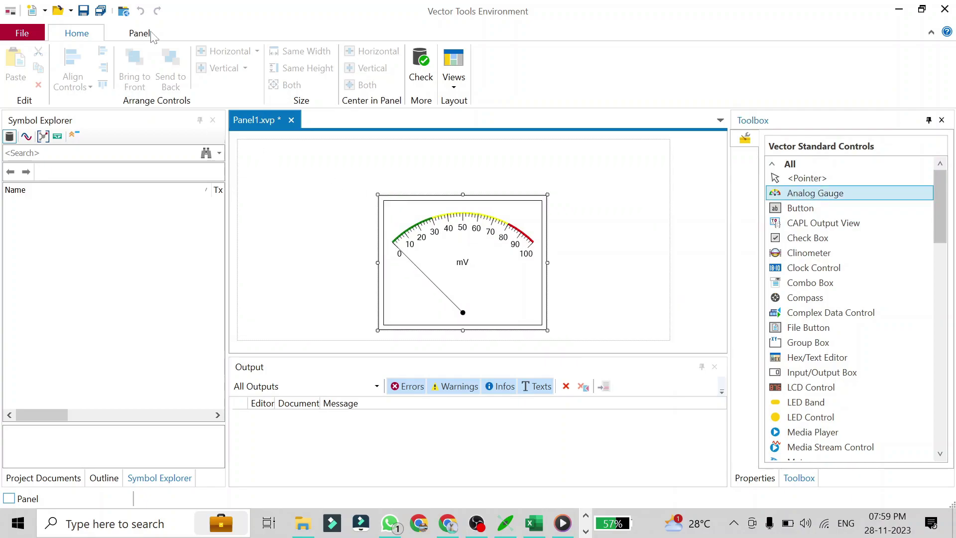
left_click(453, 85)
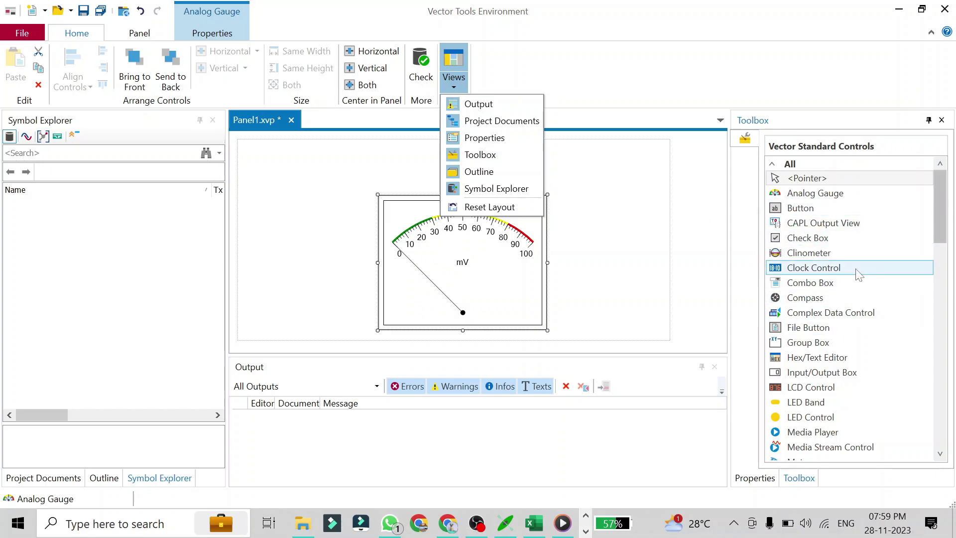
left_click(941, 121)
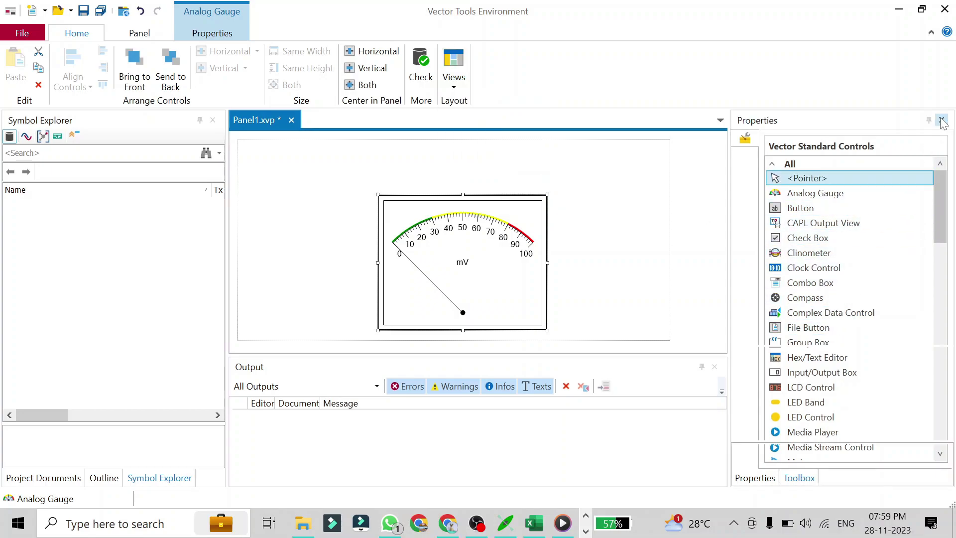
left_click(941, 121)
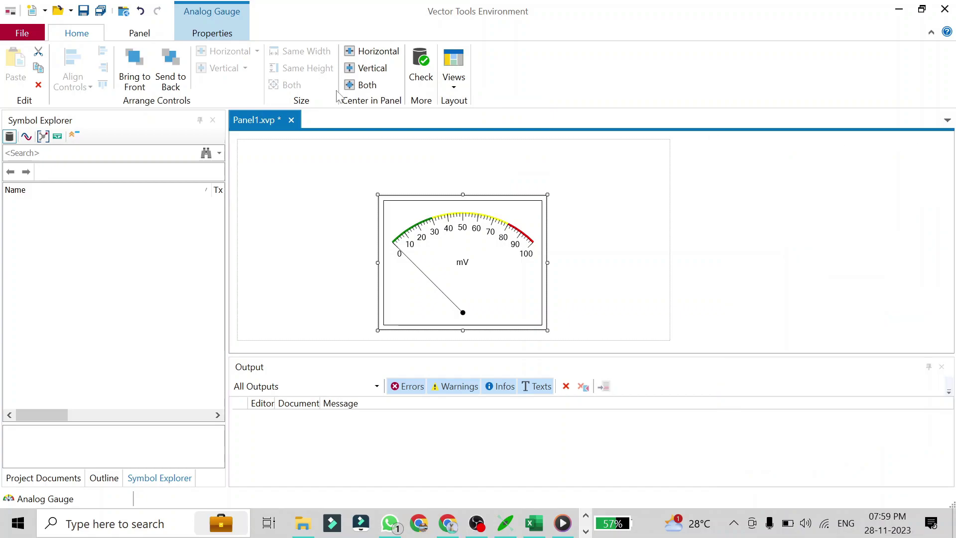
left_click(446, 85)
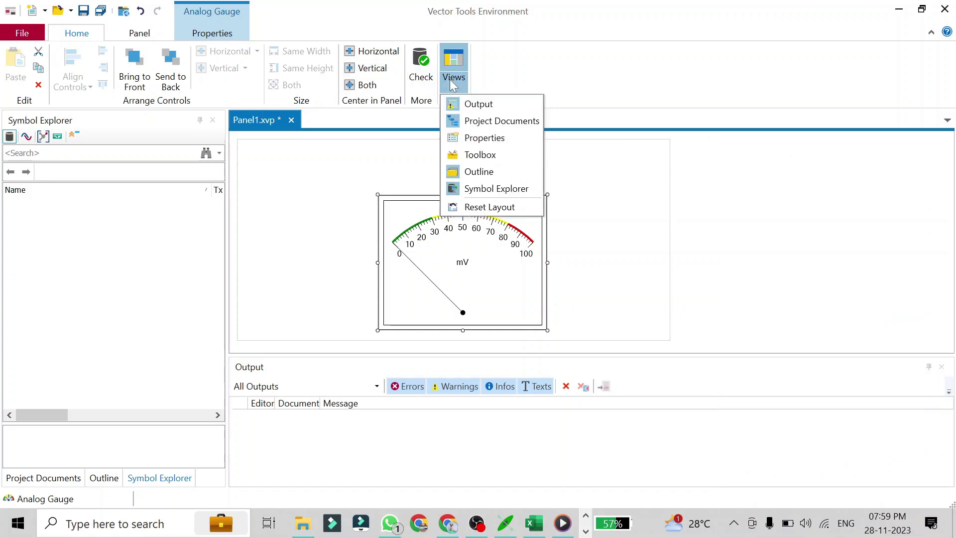
left_click(472, 154)
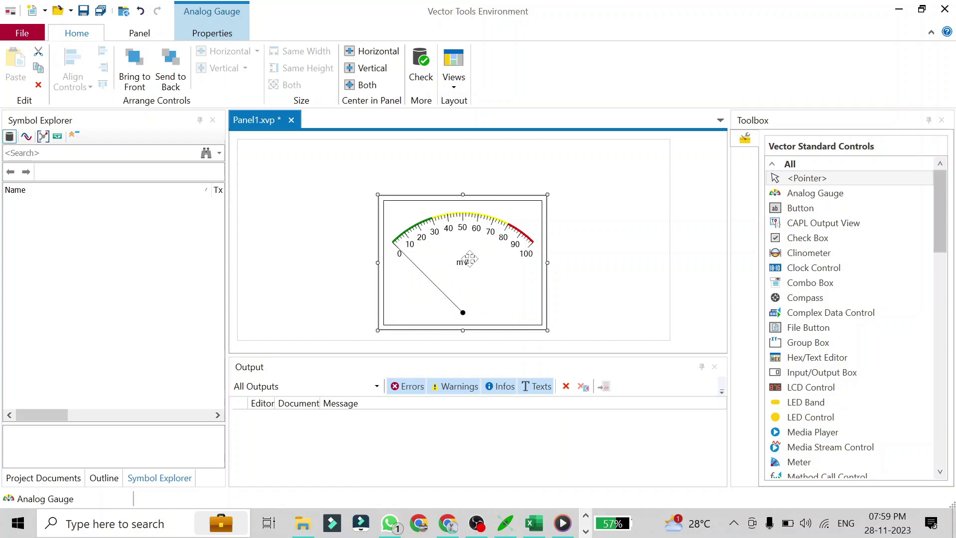
left_click_drag(469, 259, 459, 226)
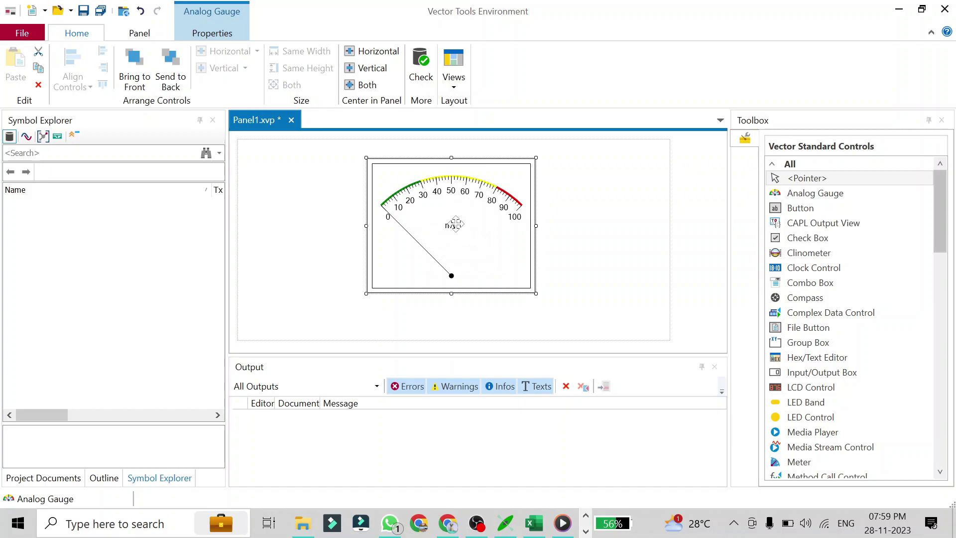
Open the gauge's Properties and Symbol Selection, close it unbound, then switch back to CANoe
left_click(215, 33)
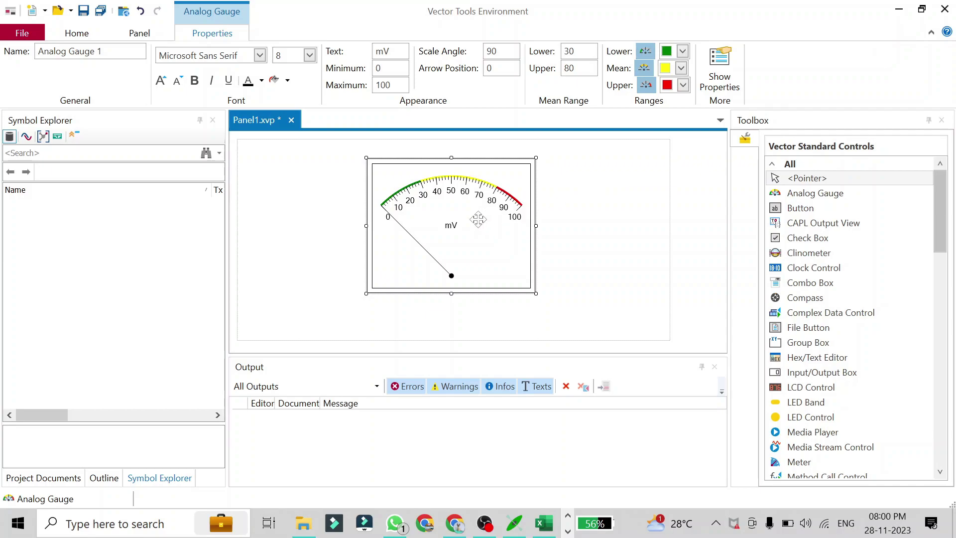
right_click(450, 217)
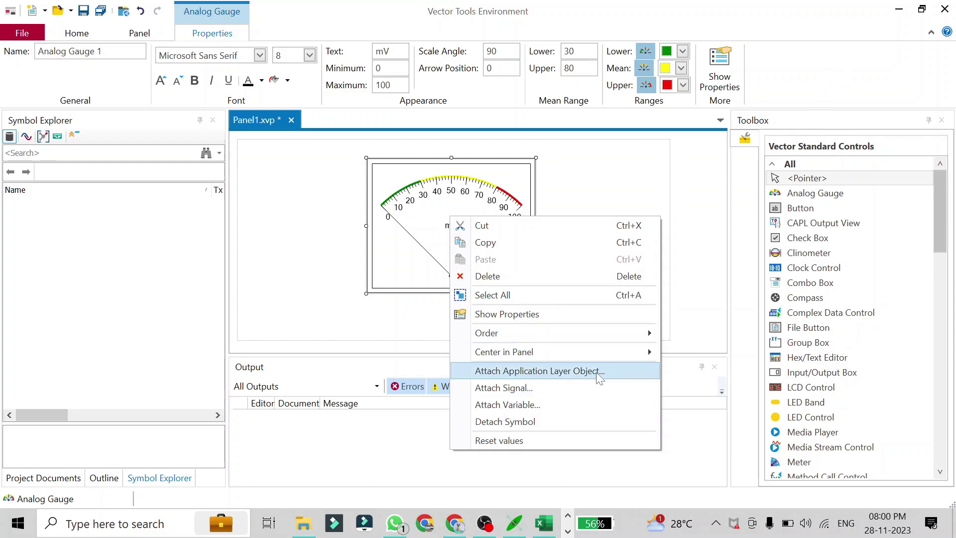
left_click(562, 391)
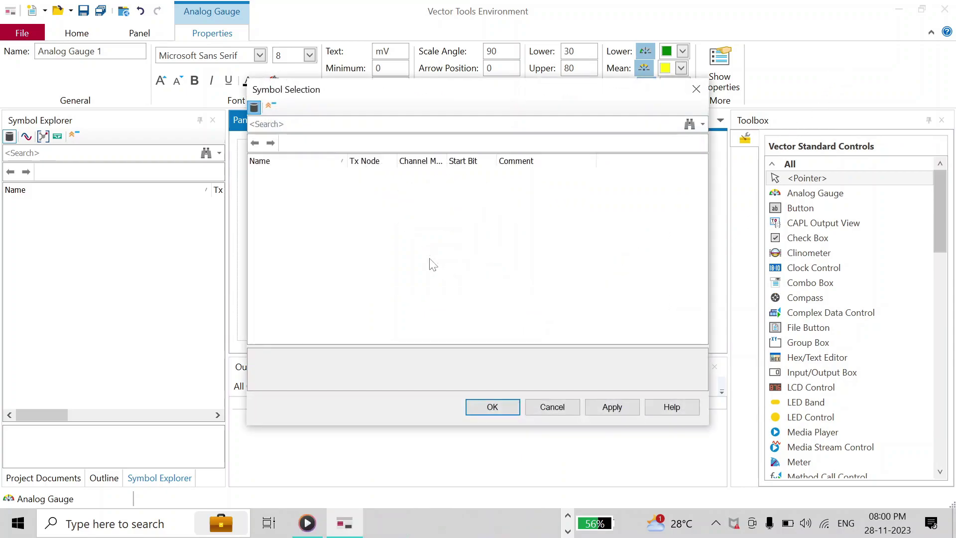
left_click(696, 89)
left_click(568, 515)
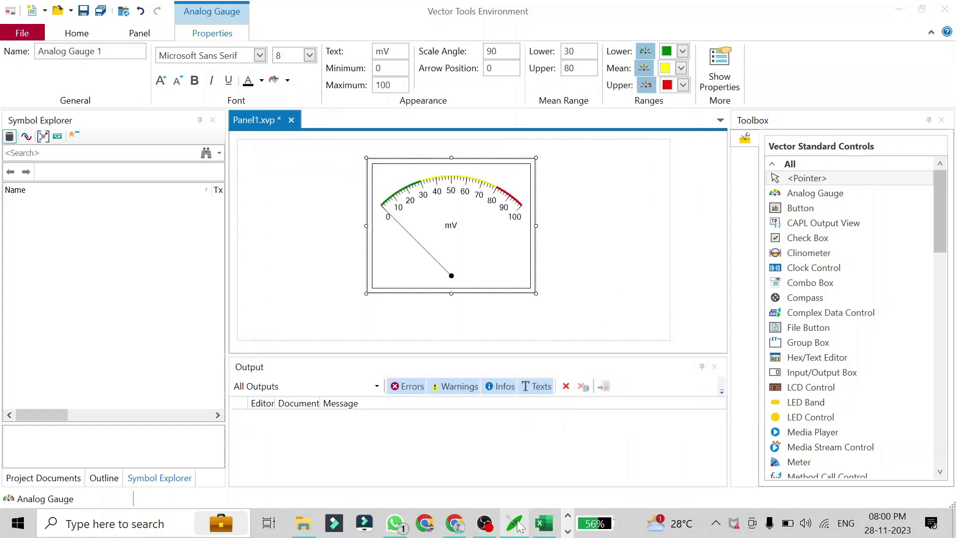
left_click(521, 525)
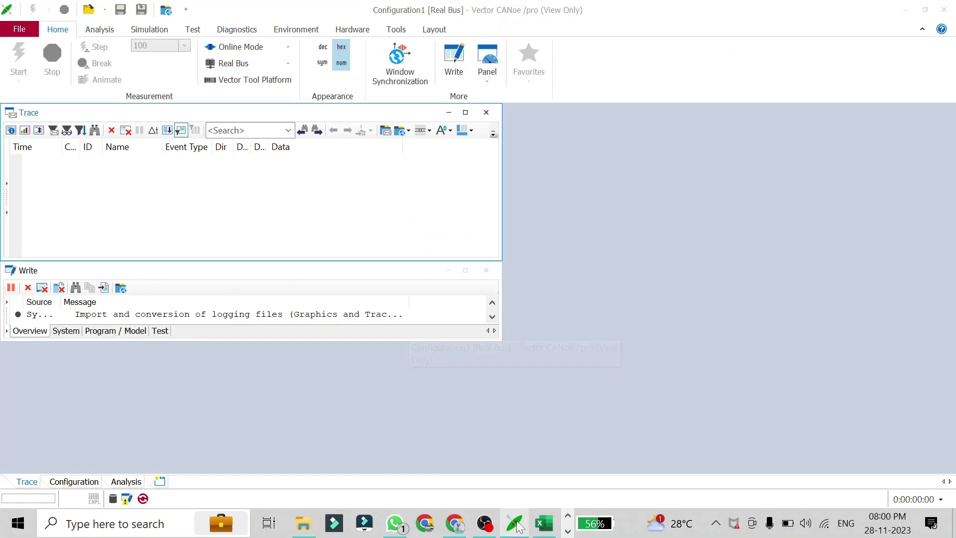
In Simulation Setup, add D:\WORK_WORK_WORK\testing\temp_BS6 under the CAN network's Databases
left_click(158, 34)
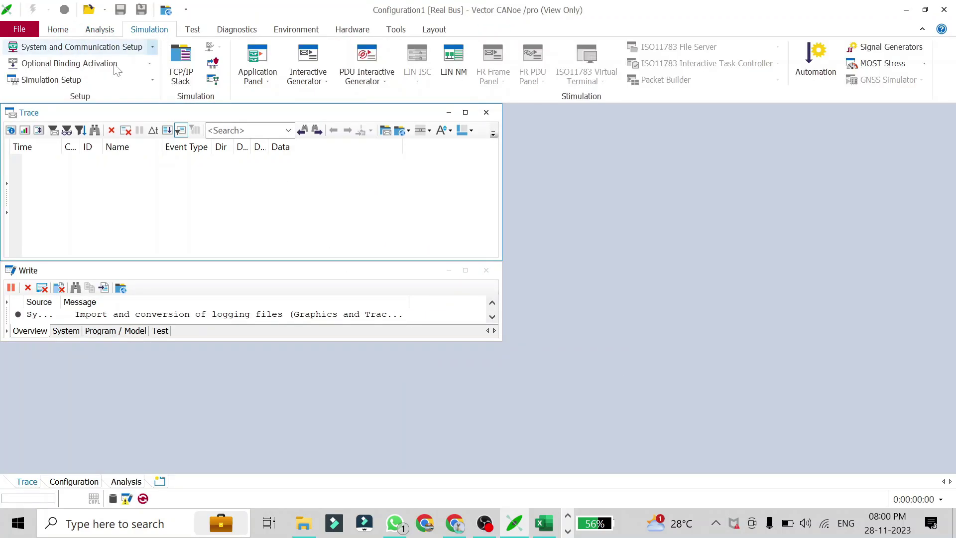
left_click(70, 80)
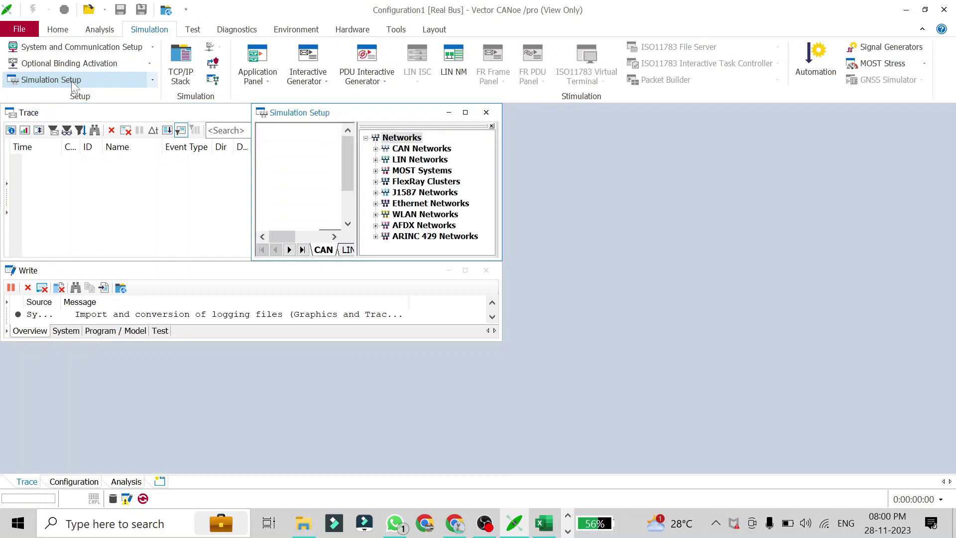
left_click(375, 150)
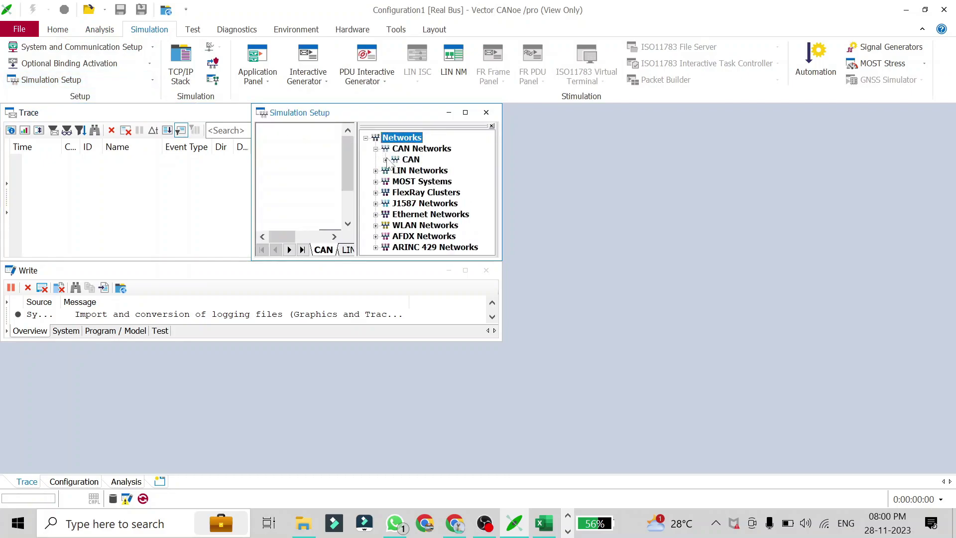
left_click(385, 159)
left_click(431, 204)
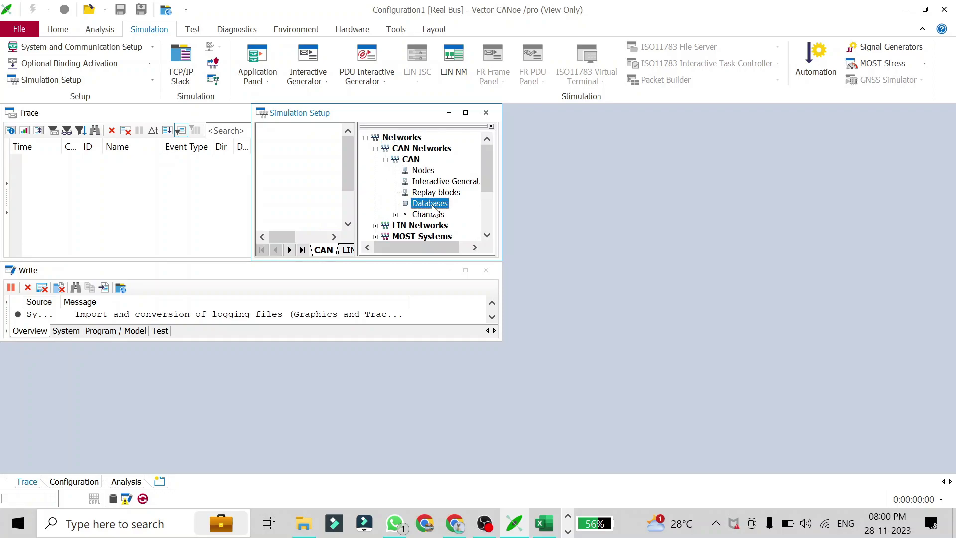
right_click(432, 209)
left_click(469, 209)
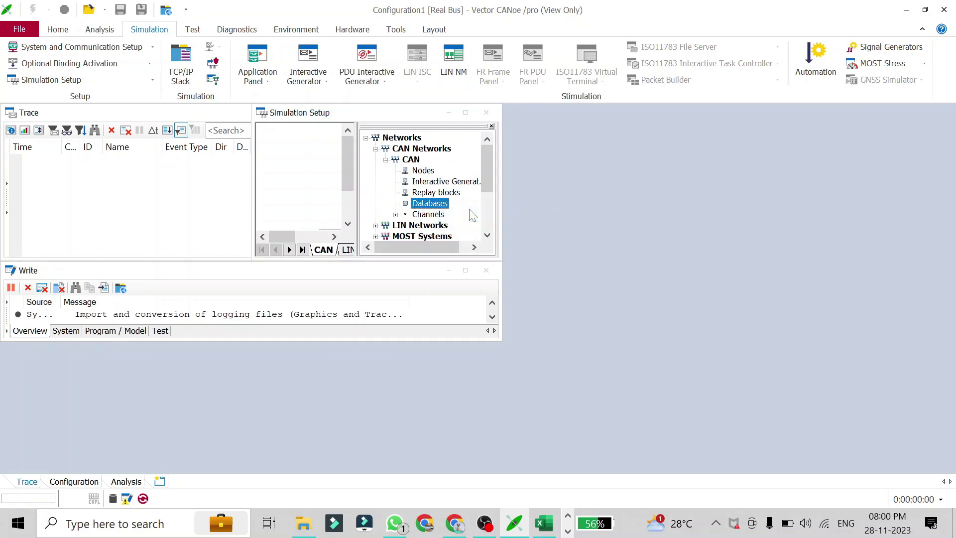
left_click(223, 304)
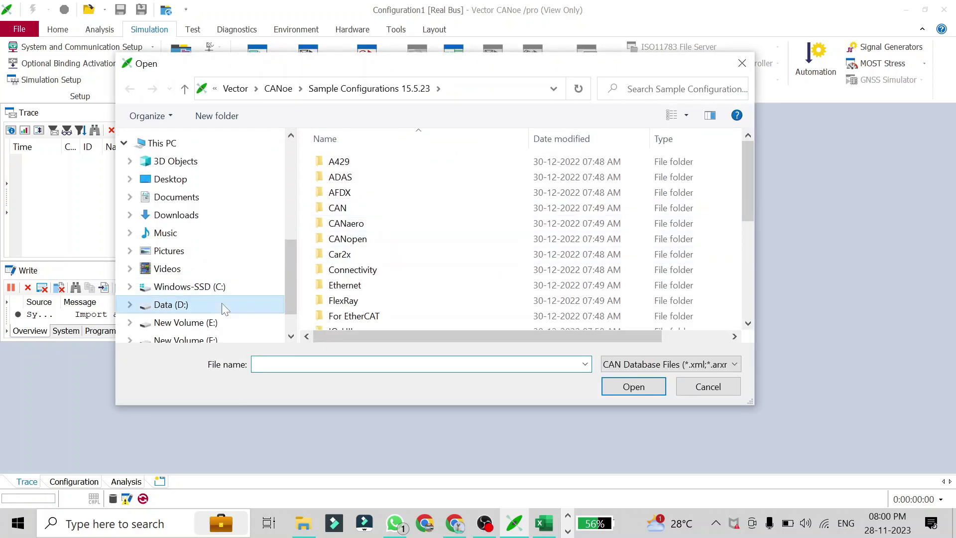
double_click(365, 301)
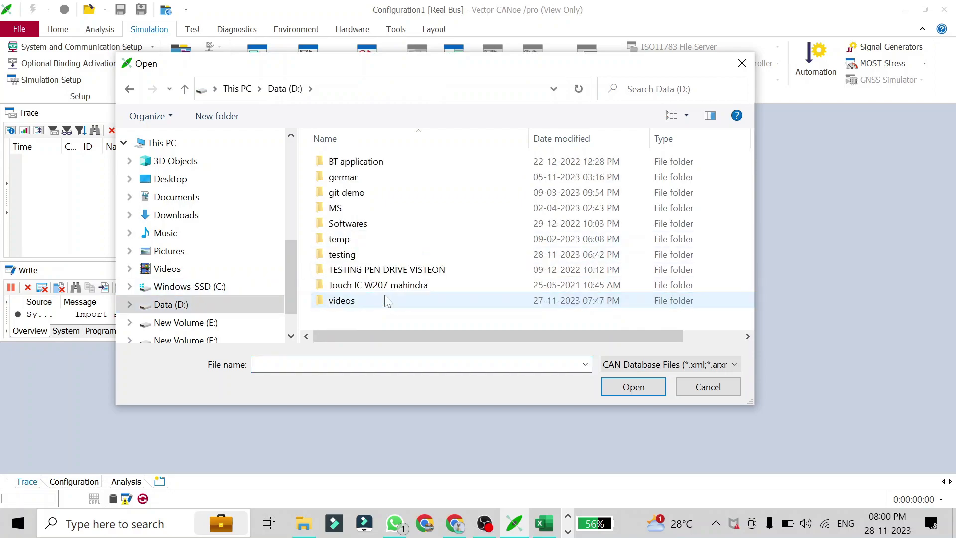
double_click(381, 254)
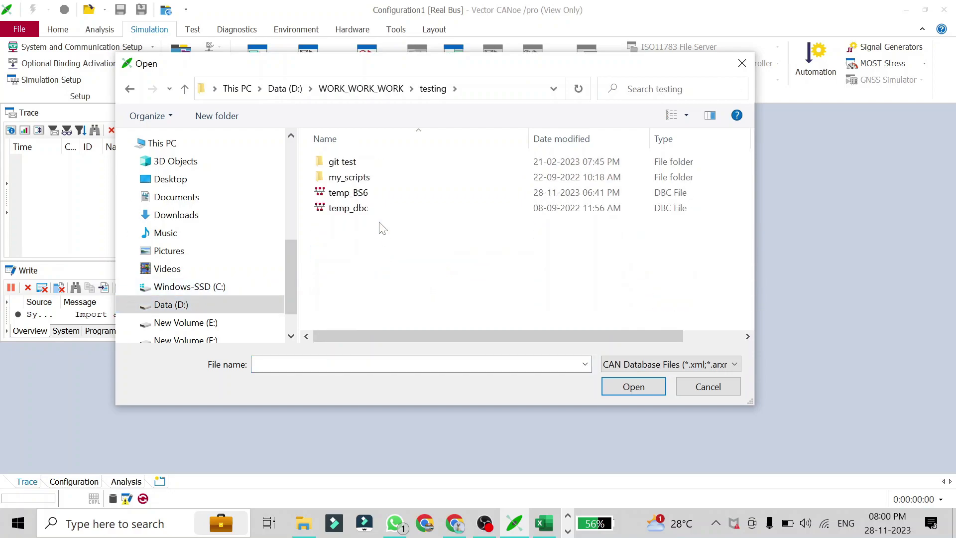
left_click(382, 201)
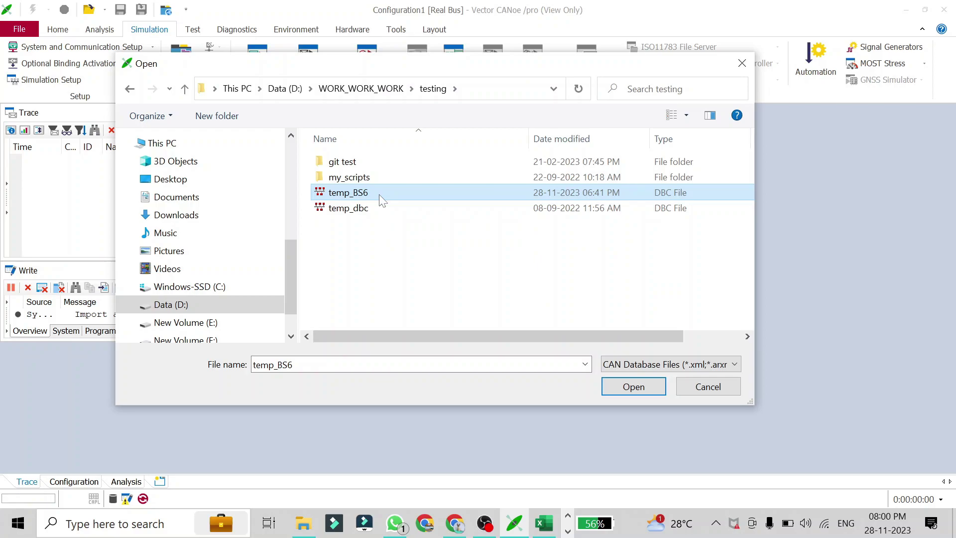
left_click(633, 386)
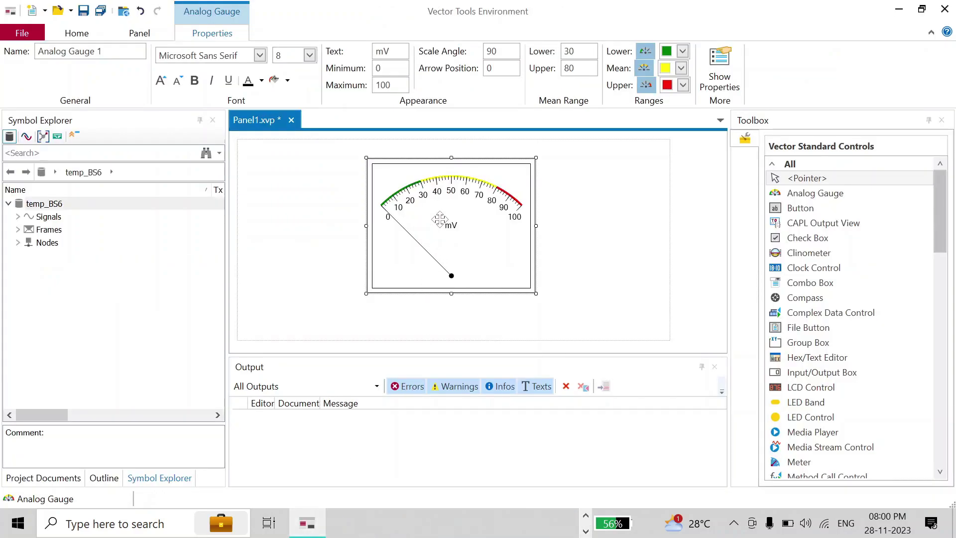
Attach the temp_BS6 EEC1 frame's EngSpeed signal to the analog gauge
right_click(440, 220)
left_click(520, 393)
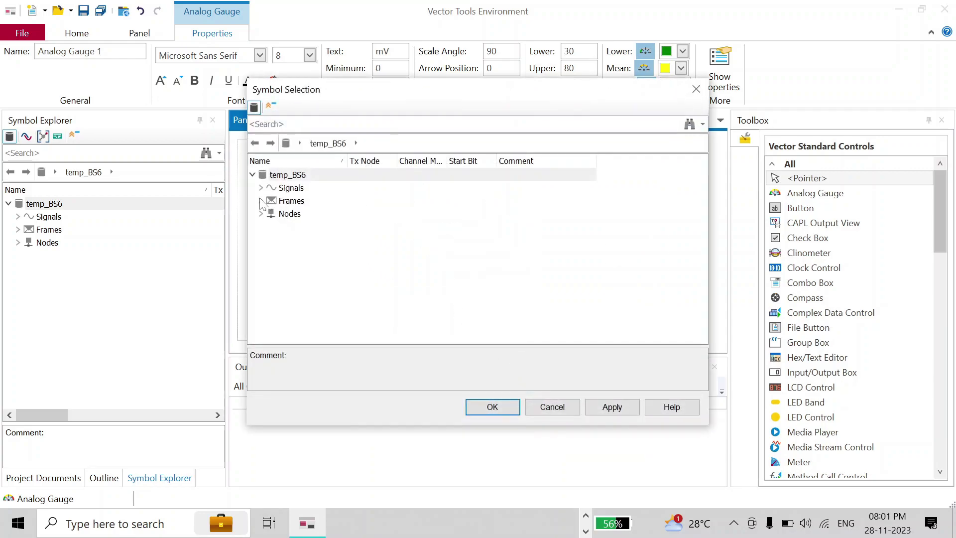
left_click(260, 200)
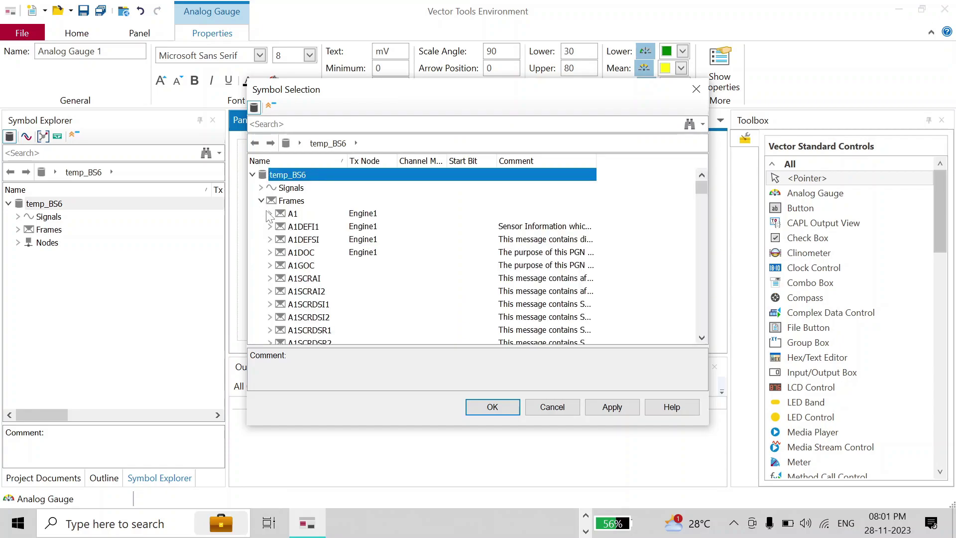
scroll(321, 274, "down", 15)
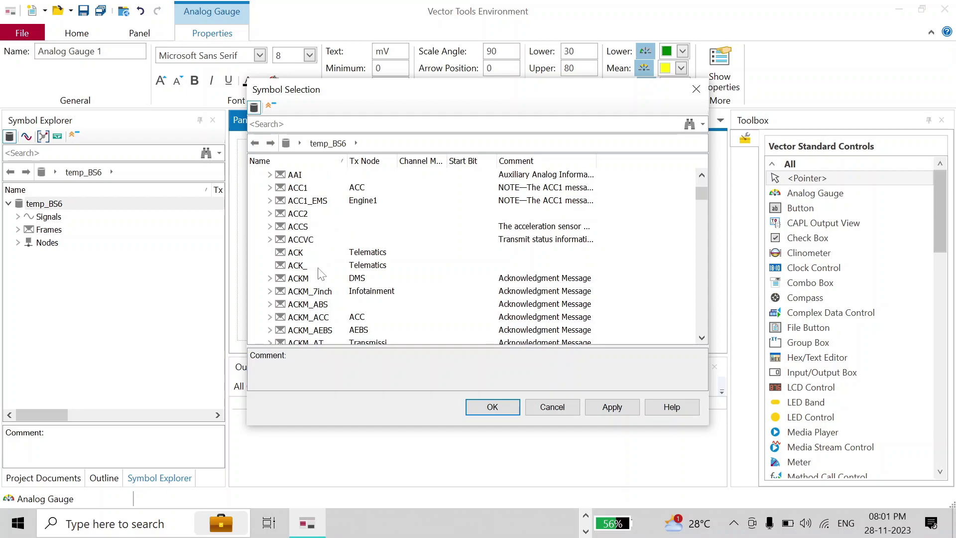
scroll(321, 274, "down", 15)
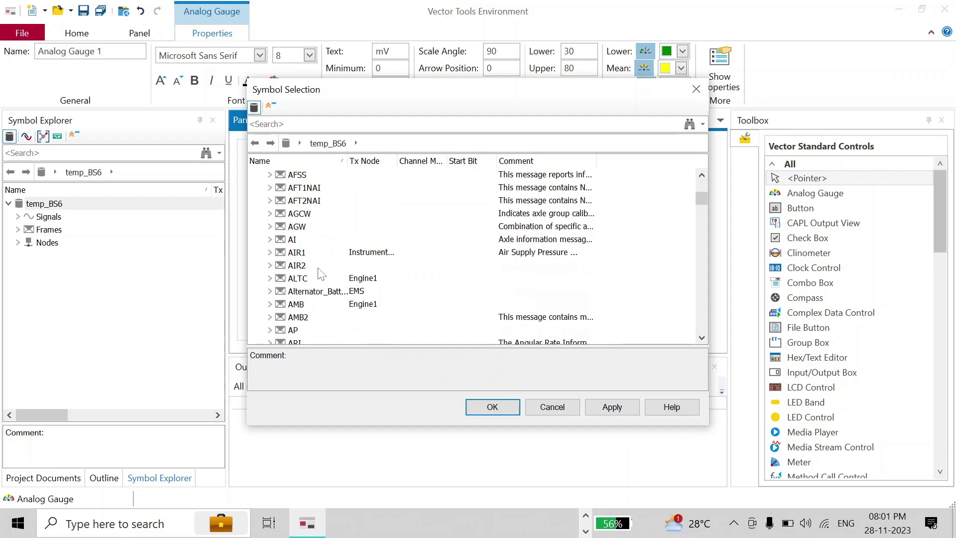
scroll(321, 274, "down", 15)
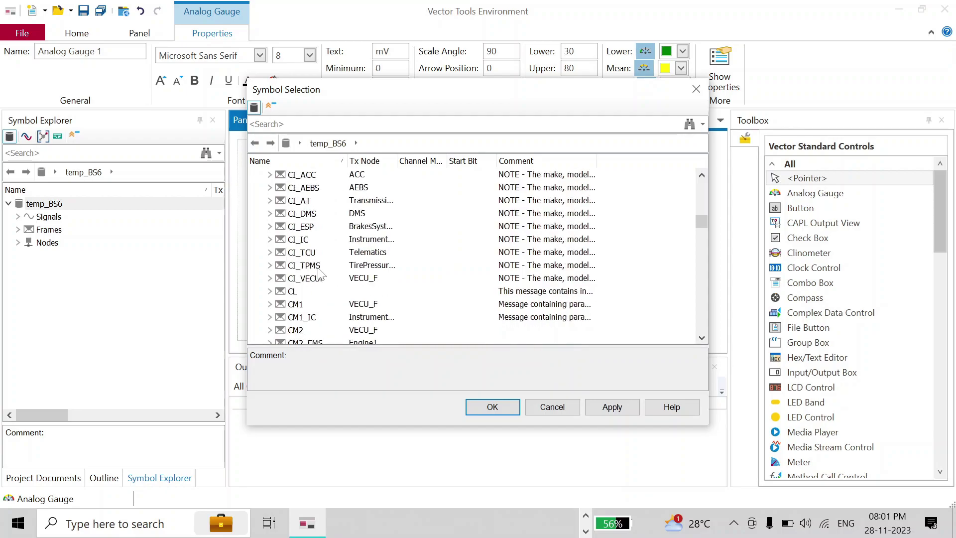
scroll(321, 274, "down", 15)
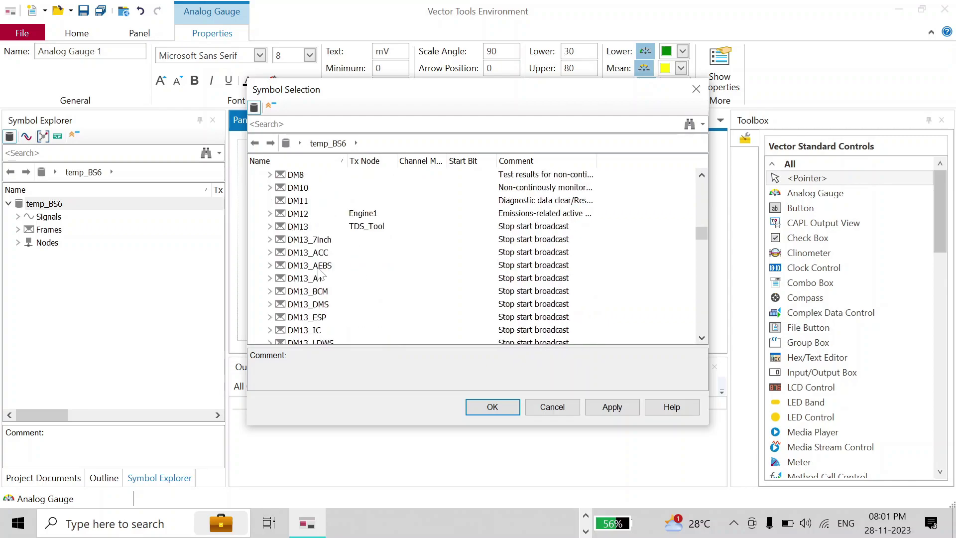
scroll(321, 273, "down", 8)
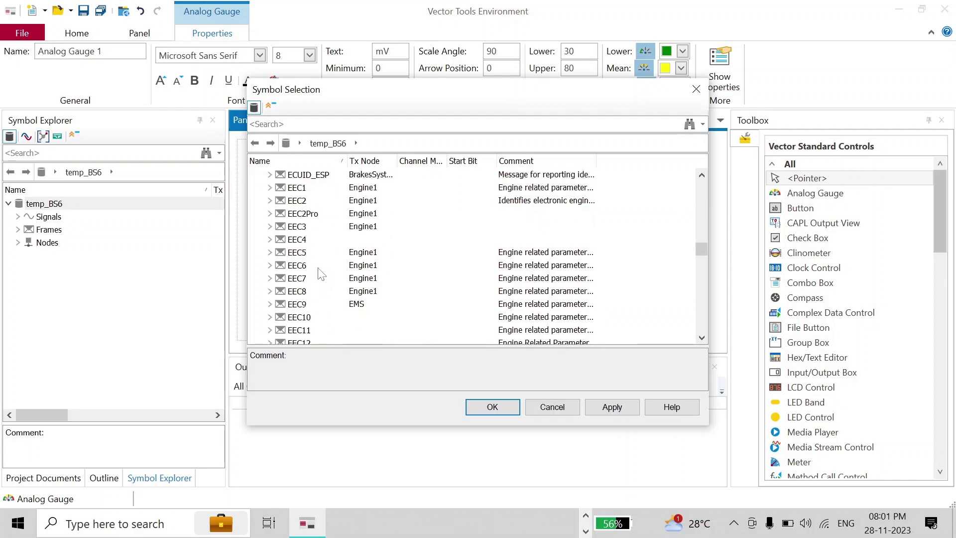
left_click(270, 188)
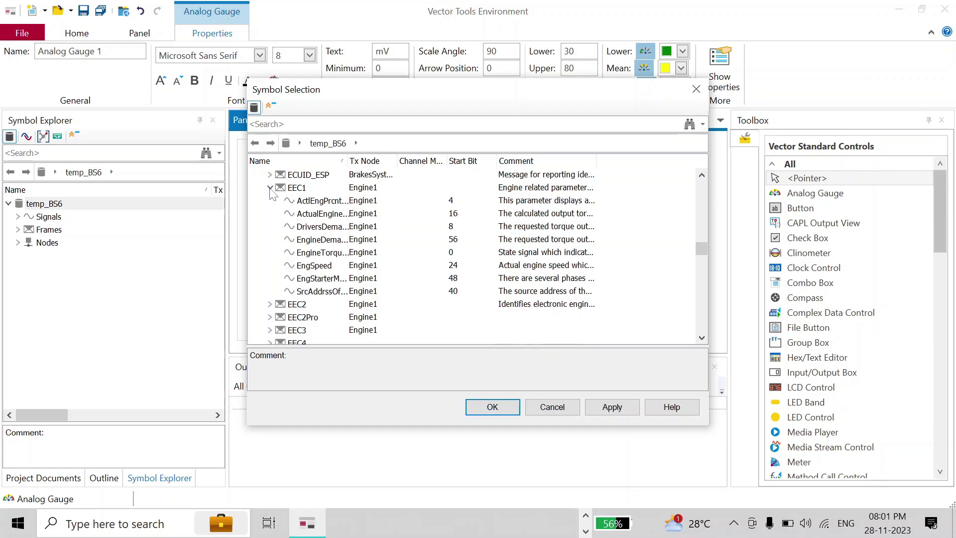
left_click(326, 268)
left_click(492, 407)
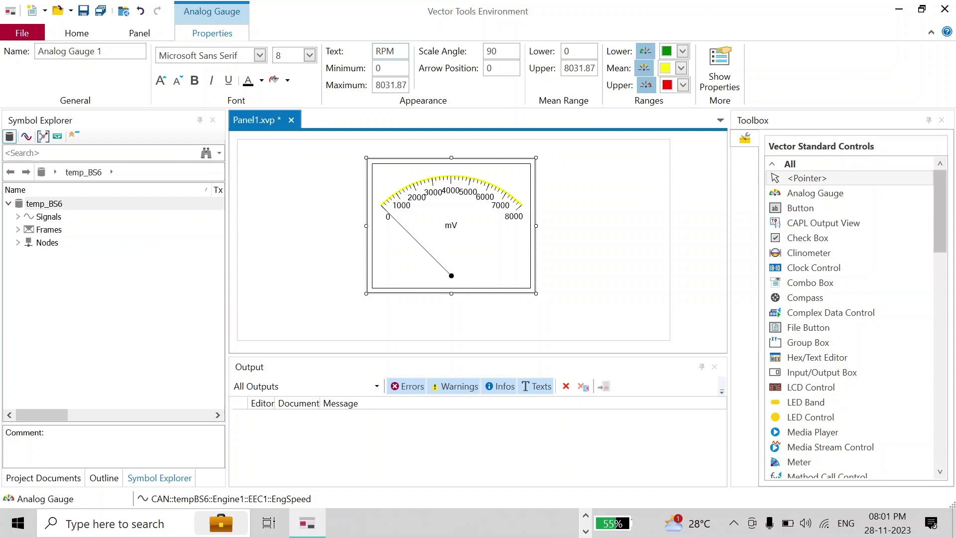
Set the gauge's Text to 'RPM meter' and Maximum to 4000, then clear the old 90 scale angle
type("eter")
key("Return")
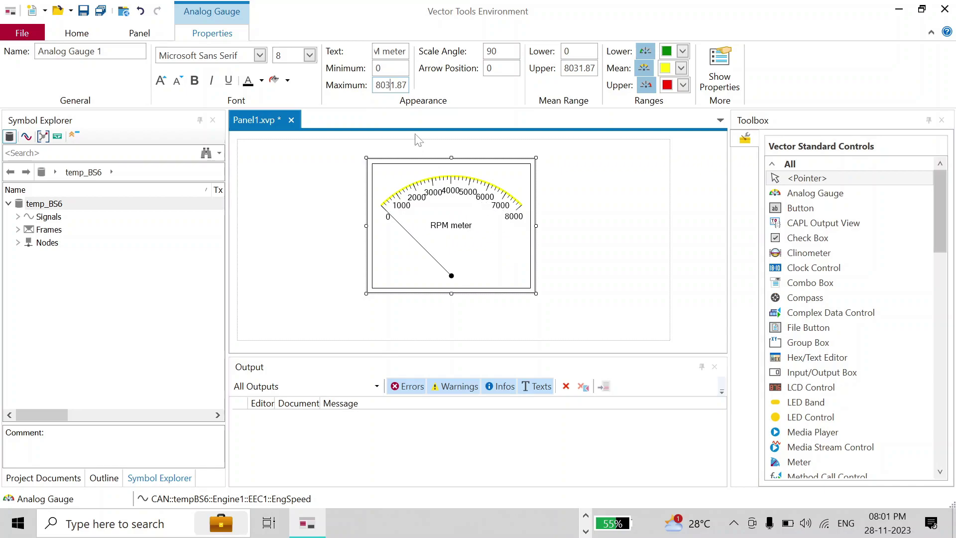
key("BackSpace")
type("5")
key("Delete")
key("Left")
key("BackSpace")
key("Return")
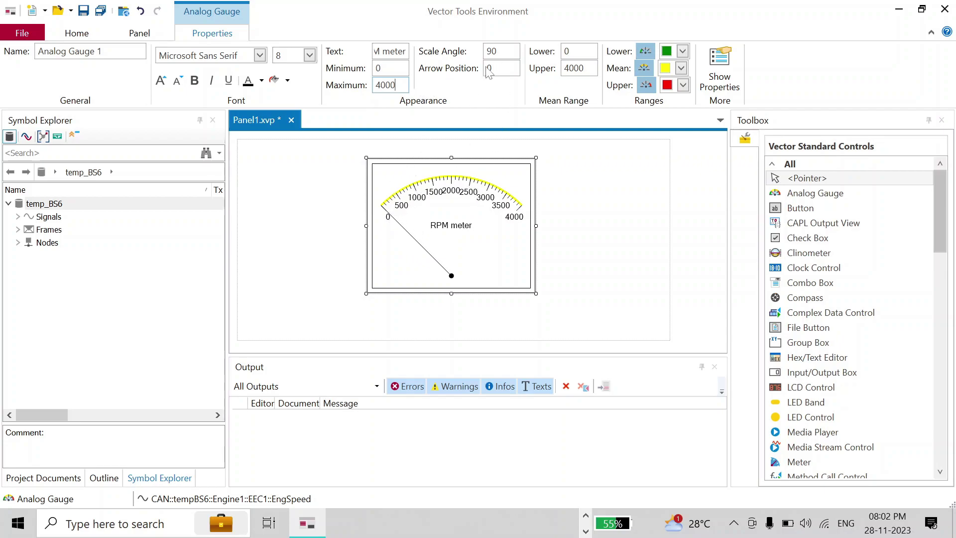
key("BackSpace")
key("BackSpace")
Set Scale Angle to 240 and the mean range to 1500–3000 in the ribbon
type("240")
key("Return")
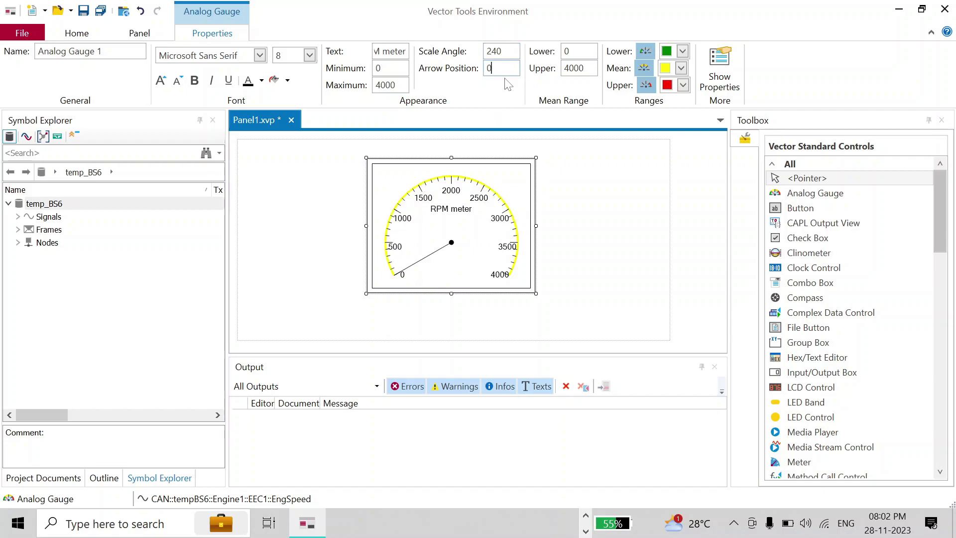
left_click(567, 52)
type("1500")
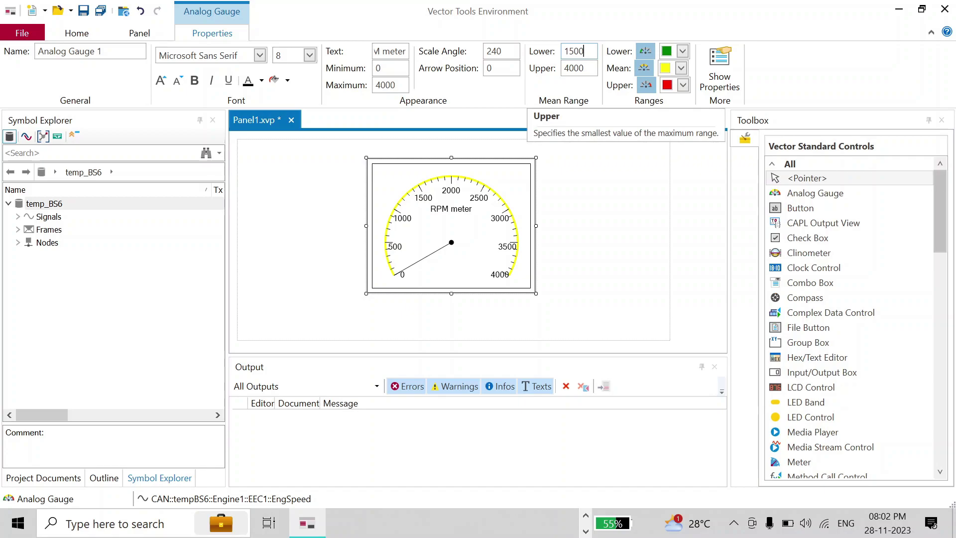
left_click(585, 71)
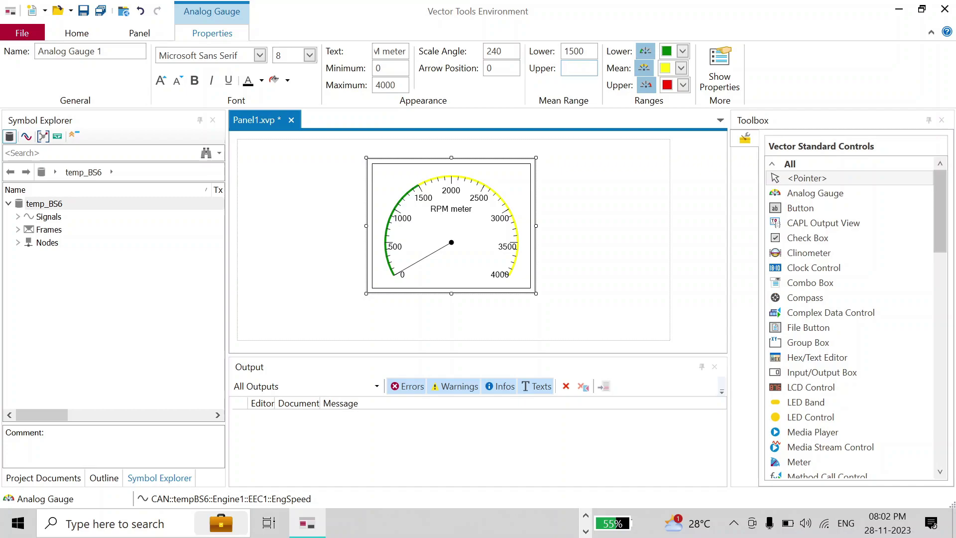
key("Return")
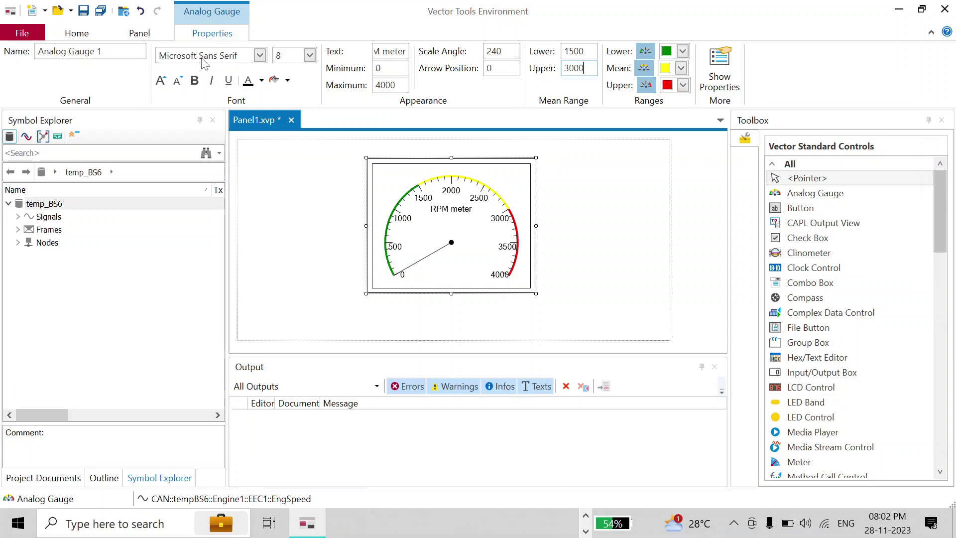
Save the panel as Panel1 in Documents, add it to the project, and close the designer
left_click(721, 84)
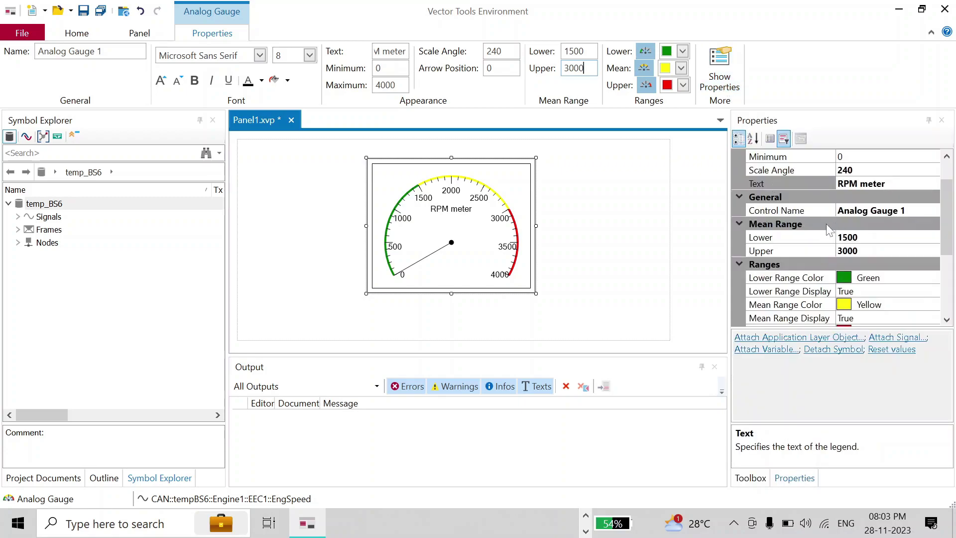
scroll(826, 223, "down", 3)
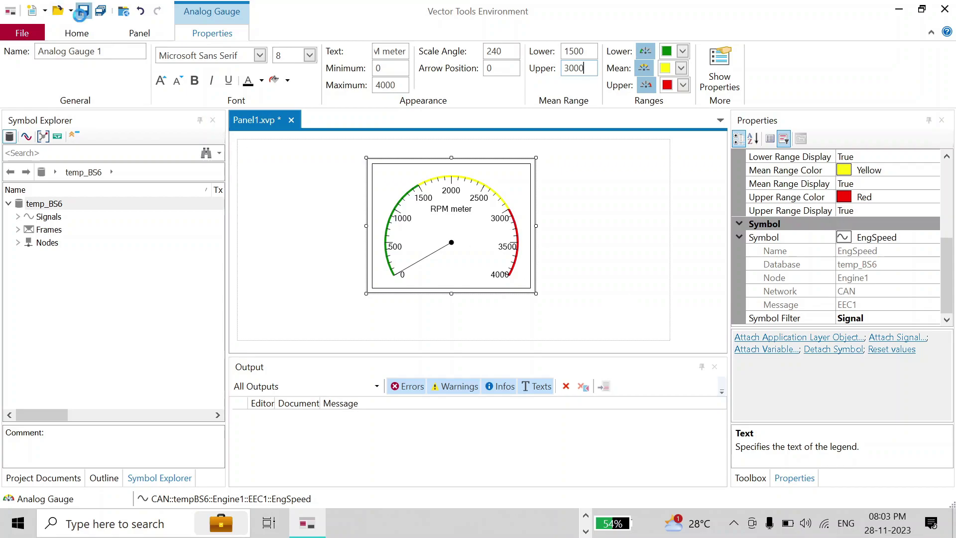
left_click(83, 11)
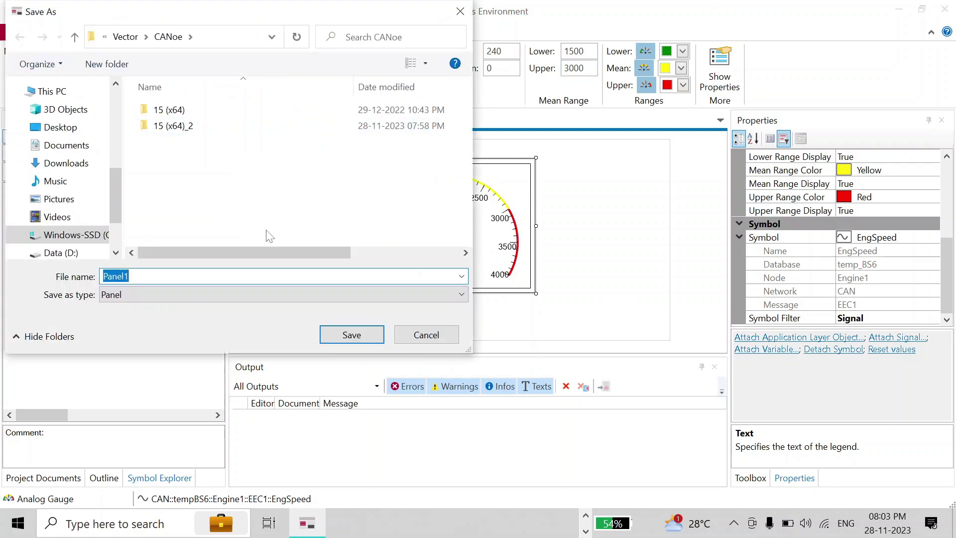
left_click(68, 148)
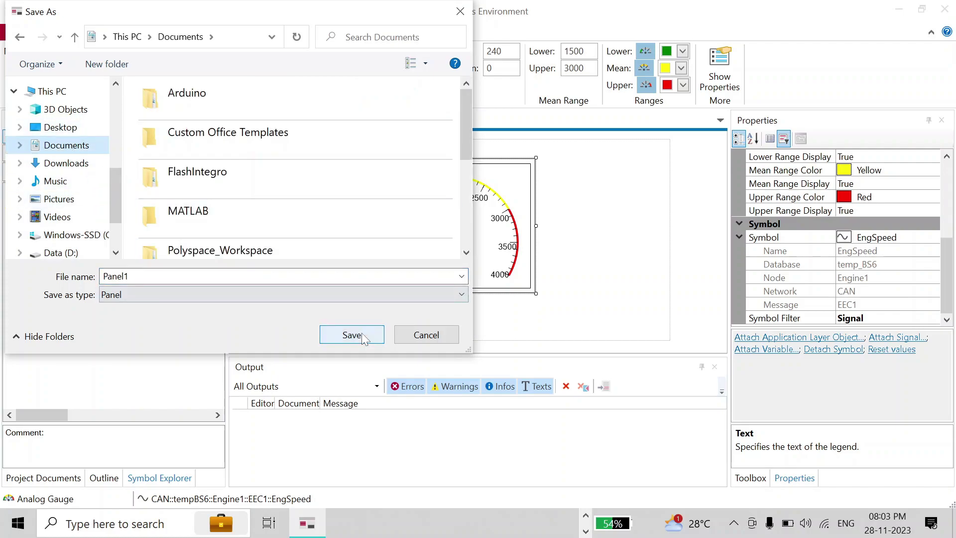
left_click(362, 332)
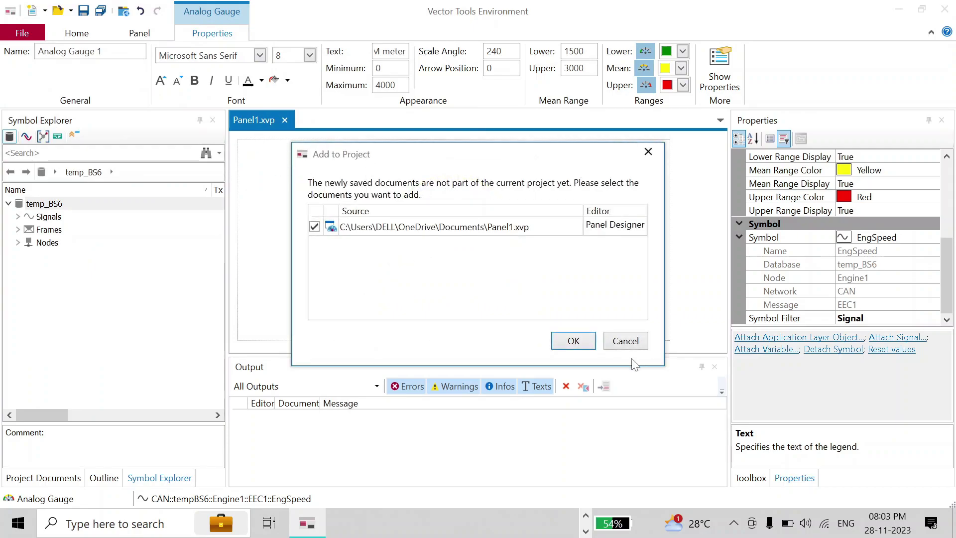
left_click(574, 340)
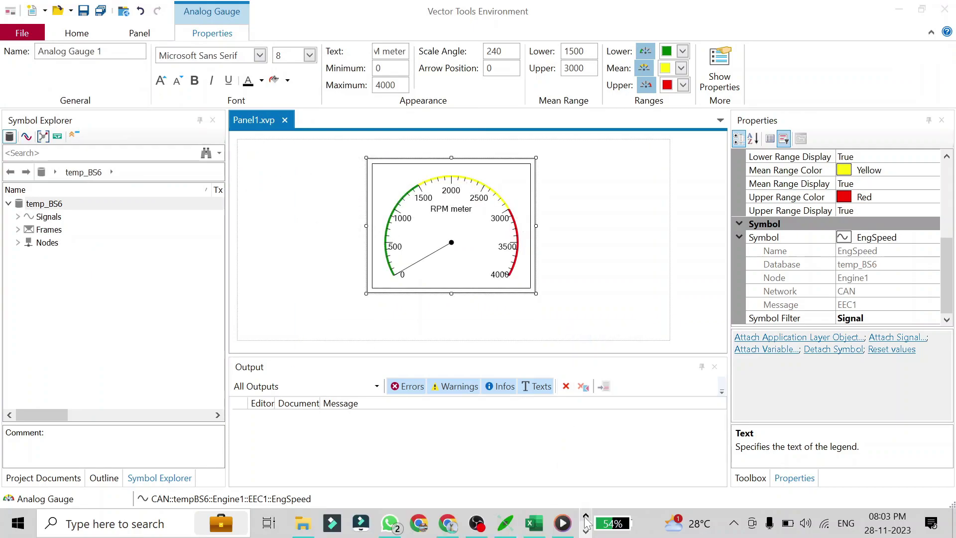
key("alt+F4")
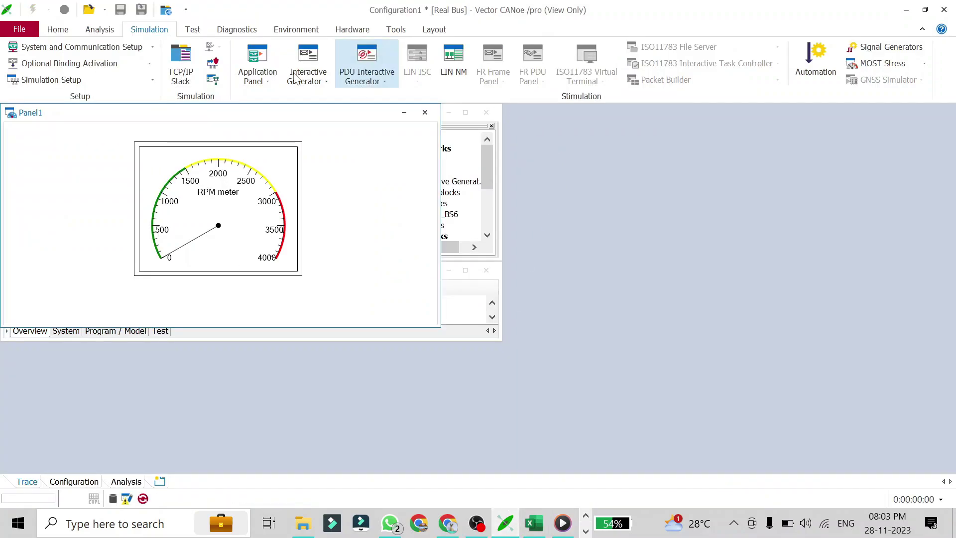
Bring up the Panel1 RPM meter window and drag it to the right side
left_click(56, 30)
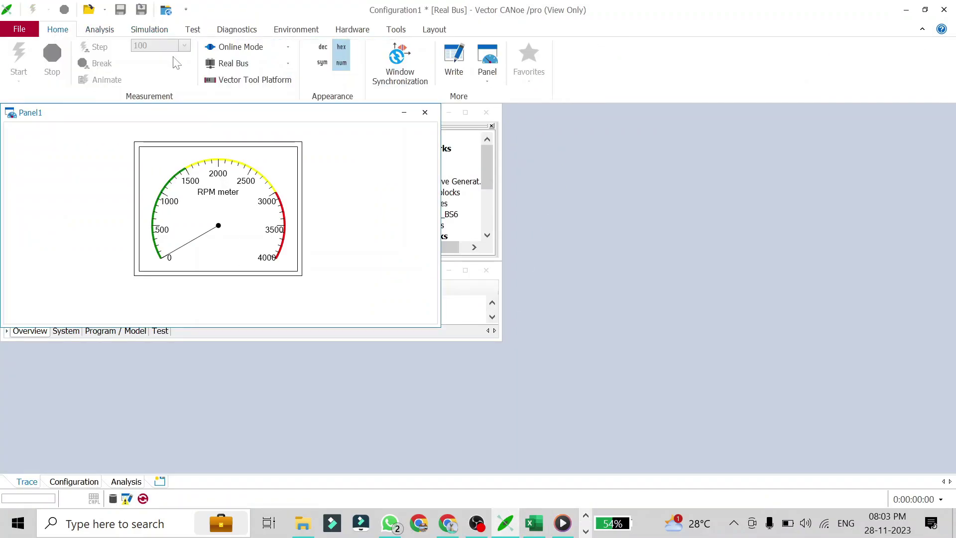
left_click(486, 83)
left_click(509, 124)
mouse_move(297, 119)
left_mouse_down()
mouse_move(817, 186)
mouse_move(787, 170)
left_mouse_up()
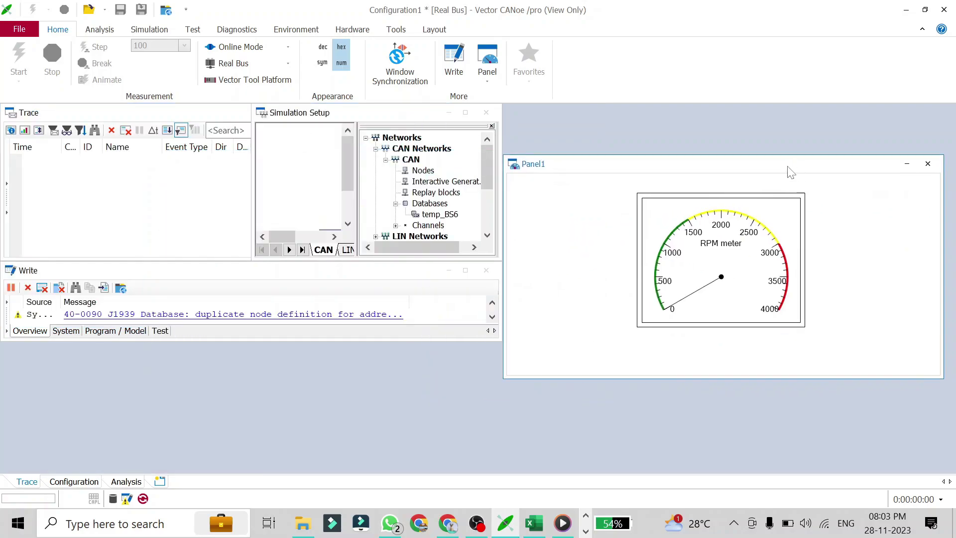
Enlarge the Simulation Setup window to show the CAN 1 network block
left_click(150, 30)
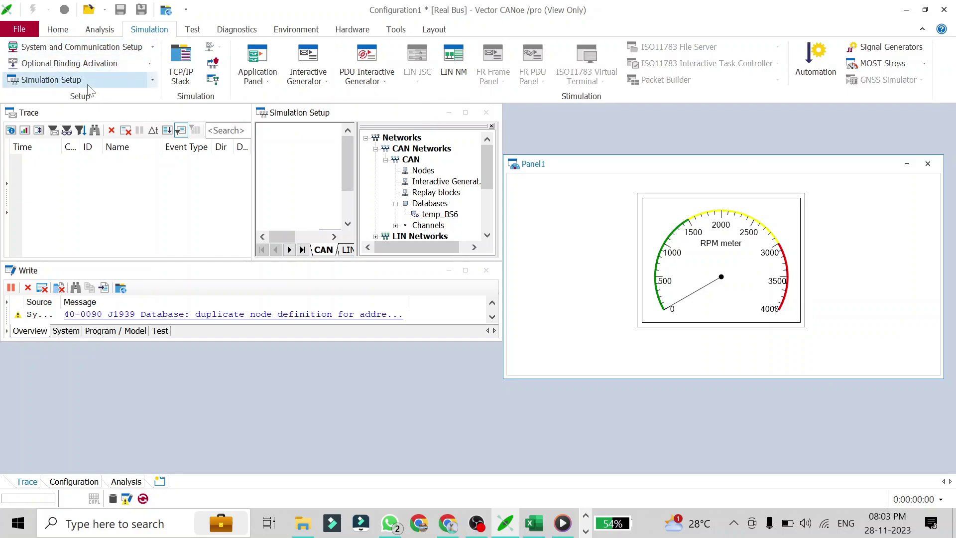
left_click(314, 205)
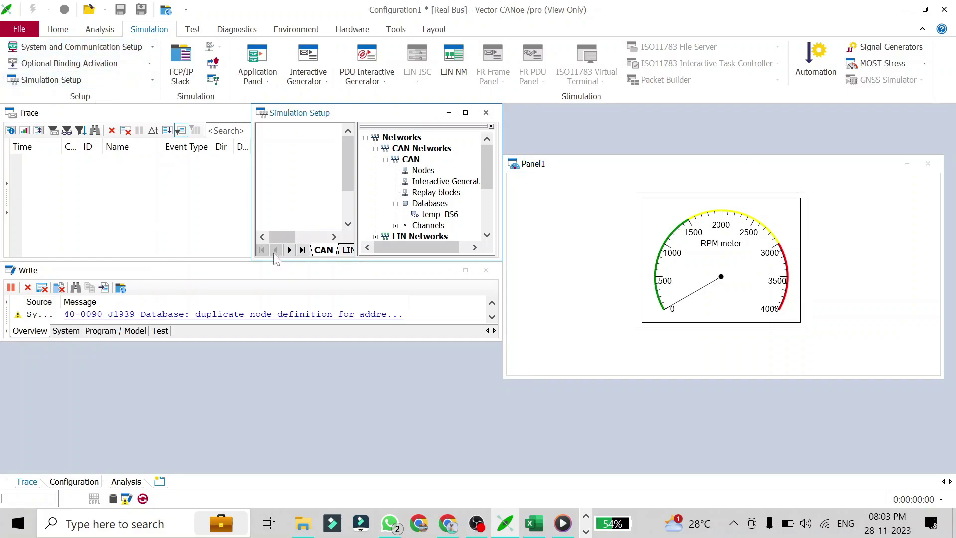
left_click_drag(254, 256, 126, 349)
Insert a CAN Interactive Generator on the CAN bus and open its configuration
right_click(201, 230)
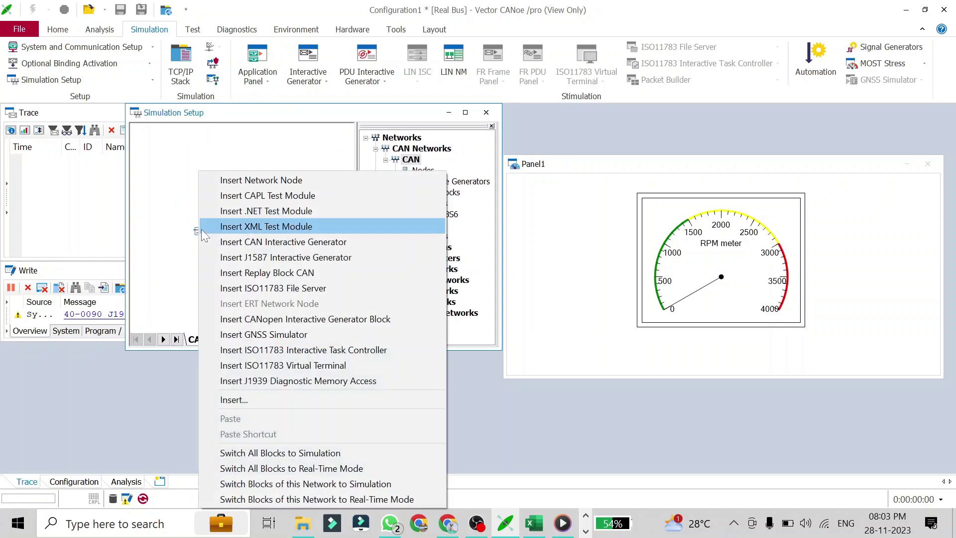
left_click(244, 243)
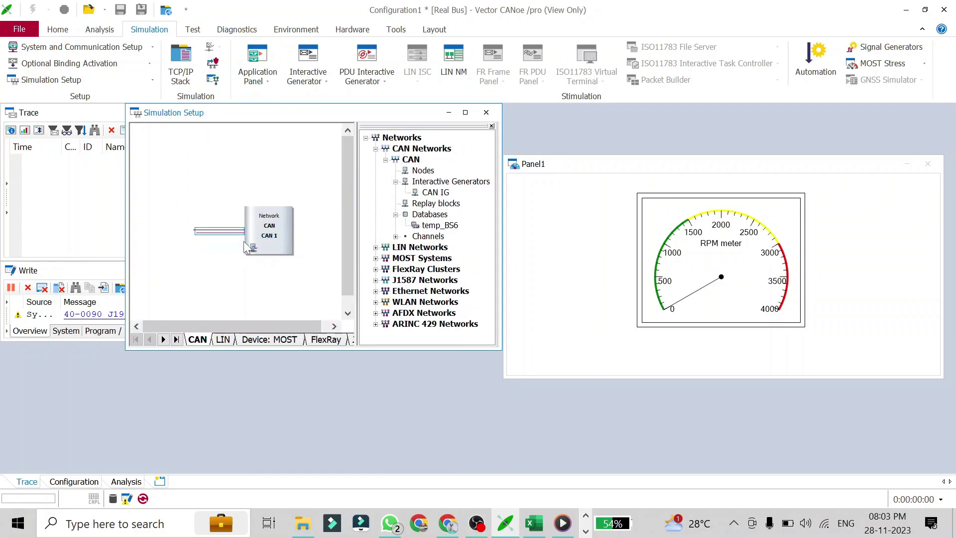
right_click(174, 183)
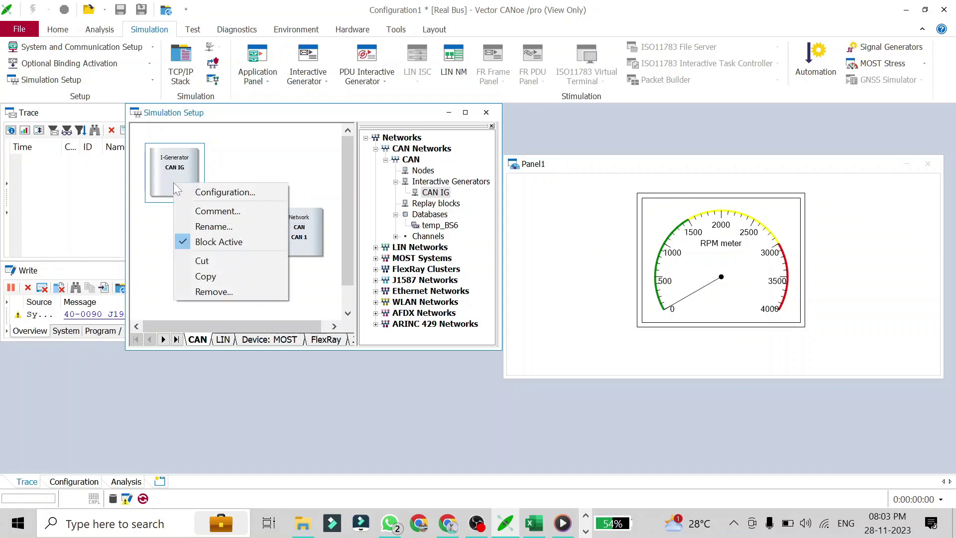
left_click(224, 196)
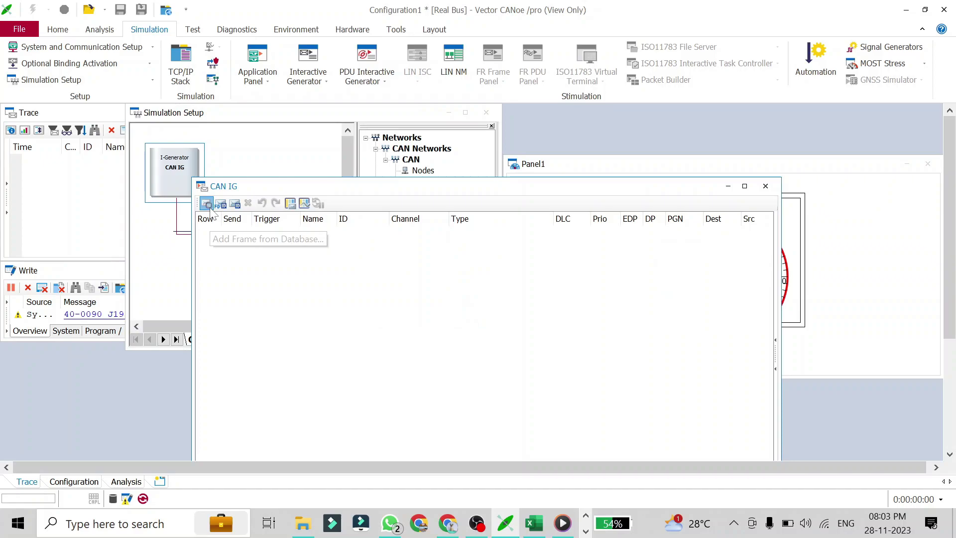
Add the EEC1 frame from the temp_BS6 database to the generator's message list
left_click(211, 209)
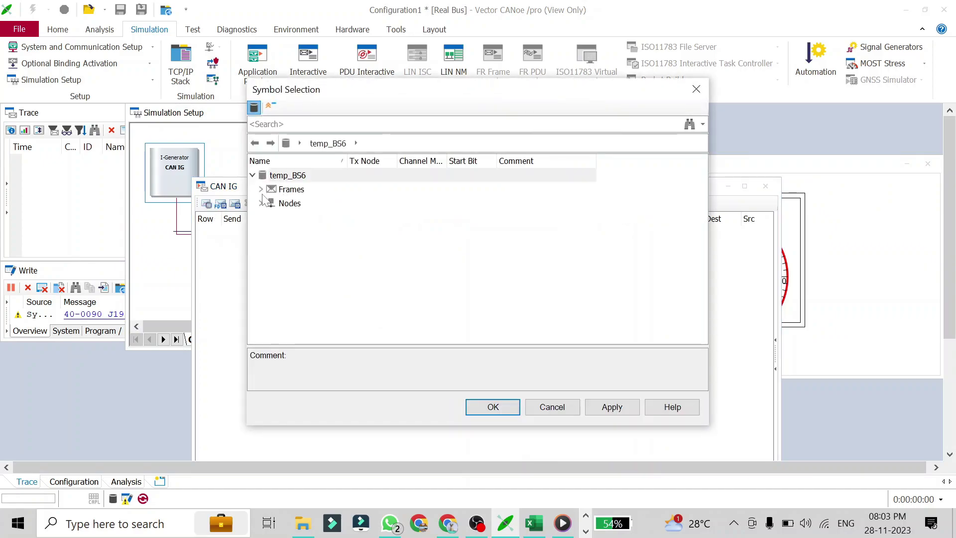
left_click(261, 189)
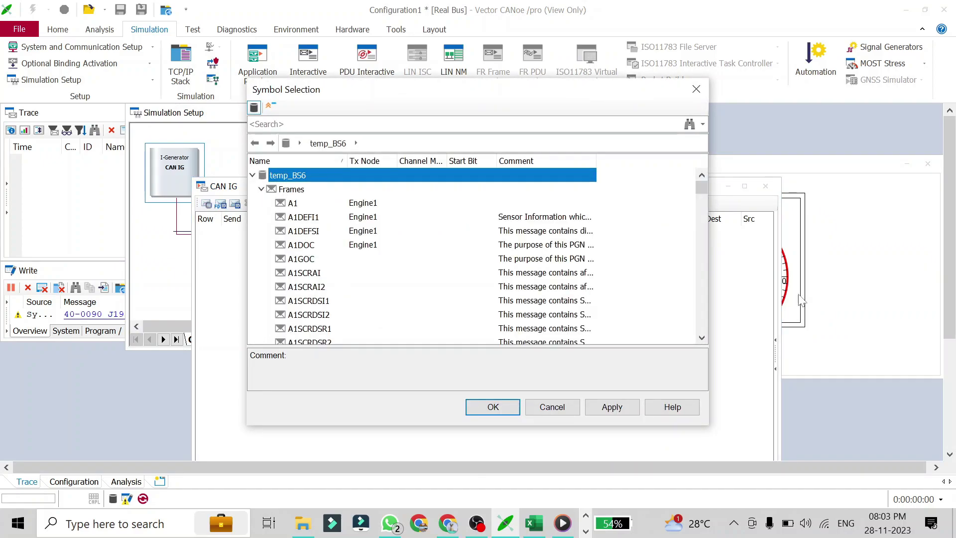
scroll(343, 278, "down", 15)
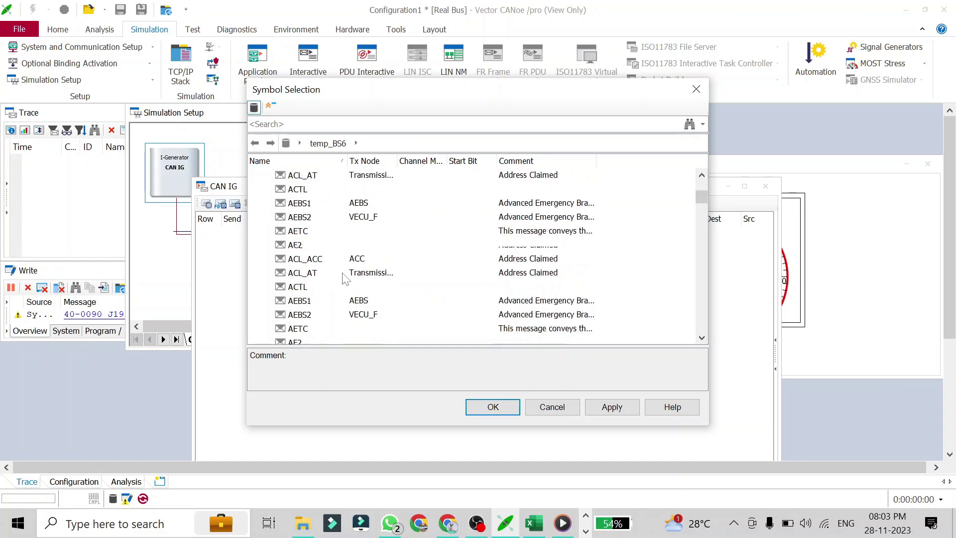
scroll(345, 278, "down", 20)
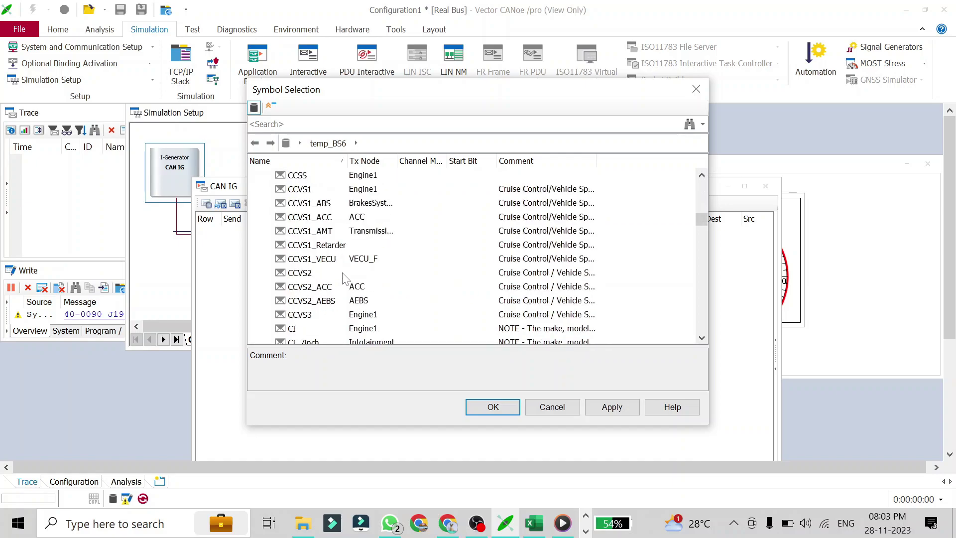
scroll(346, 279, "down", 20)
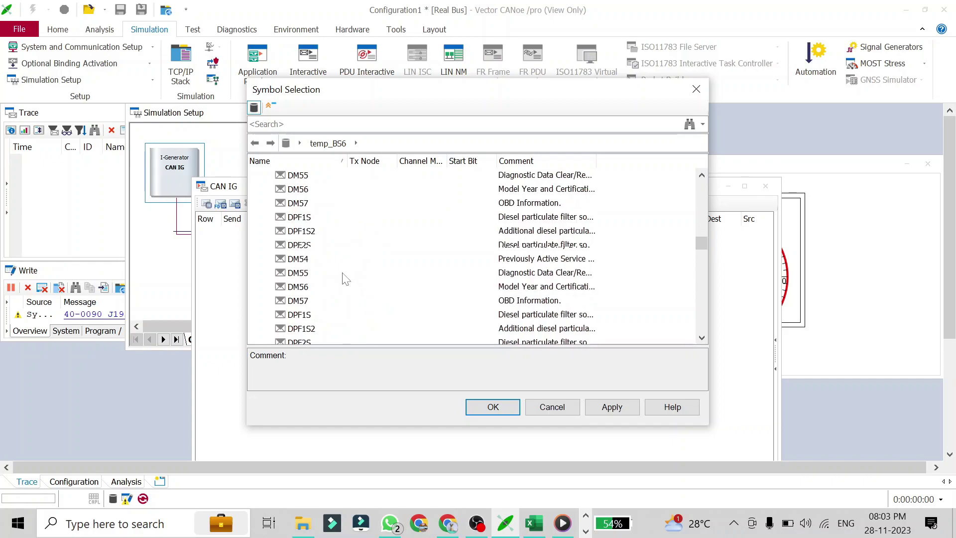
scroll(346, 279, "up", 15)
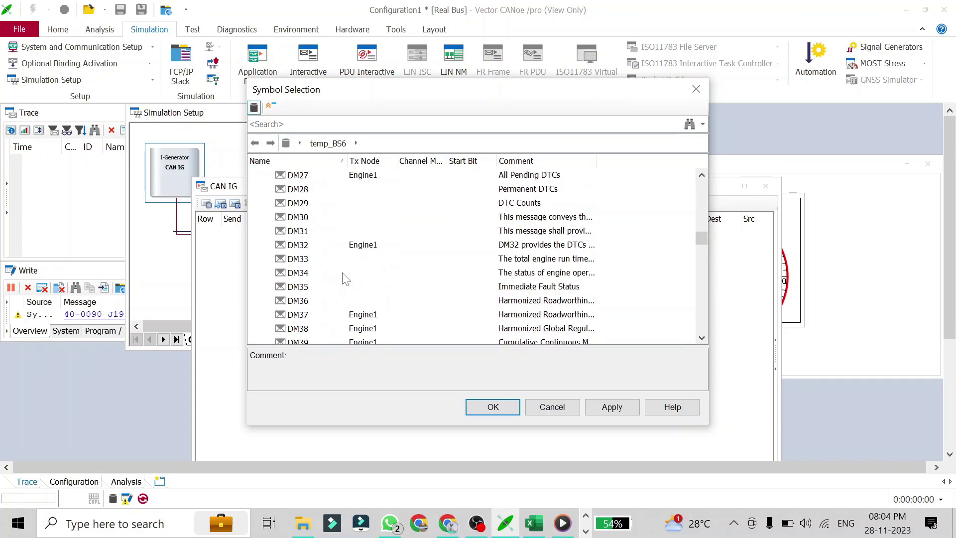
scroll(345, 278, "down", 15)
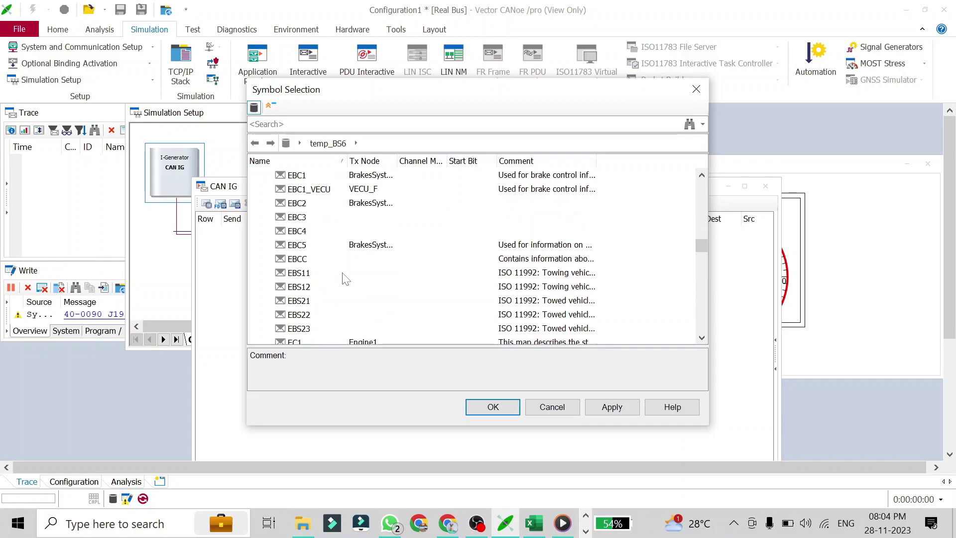
scroll(311, 231, "down", 5)
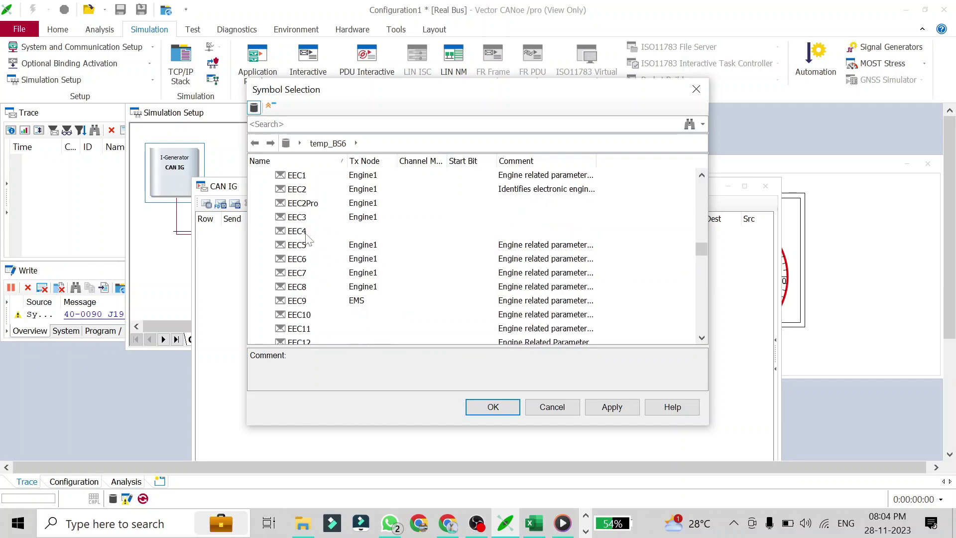
left_click(298, 178)
left_click(493, 406)
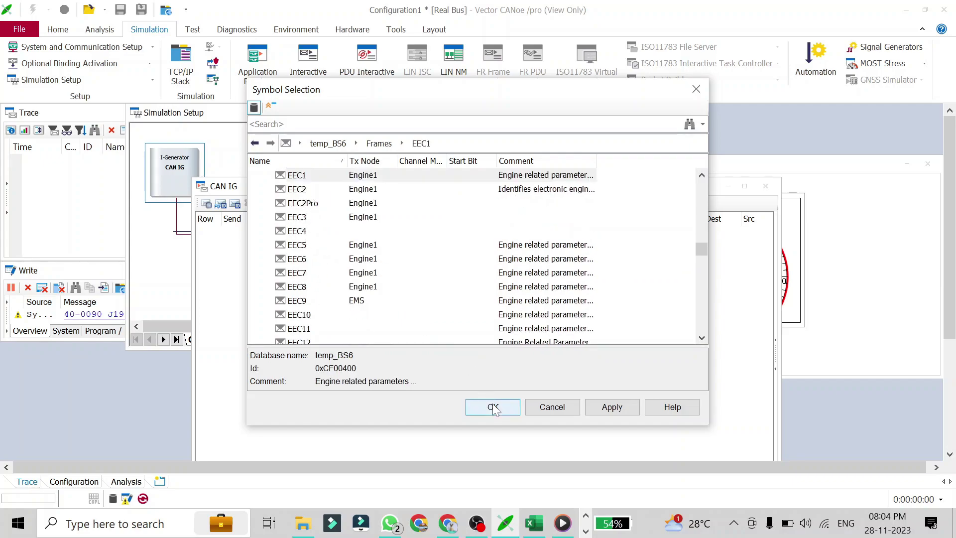
left_click_drag(387, 194, 241, 117)
left_click(150, 158)
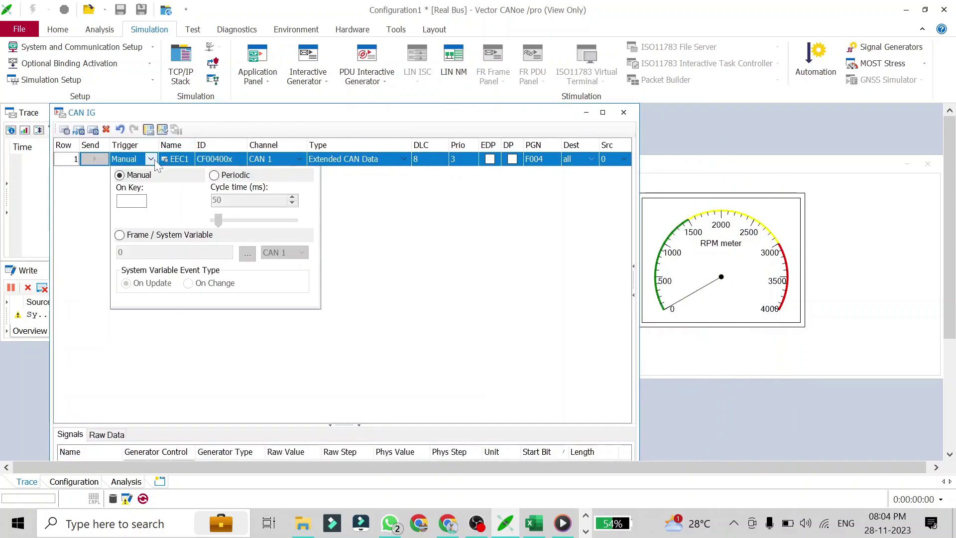
Switch EEC1 to a Periodic trigger with sending enabled and raise EngSpeed to 401.000 rpm
left_click(222, 180)
left_click(106, 217)
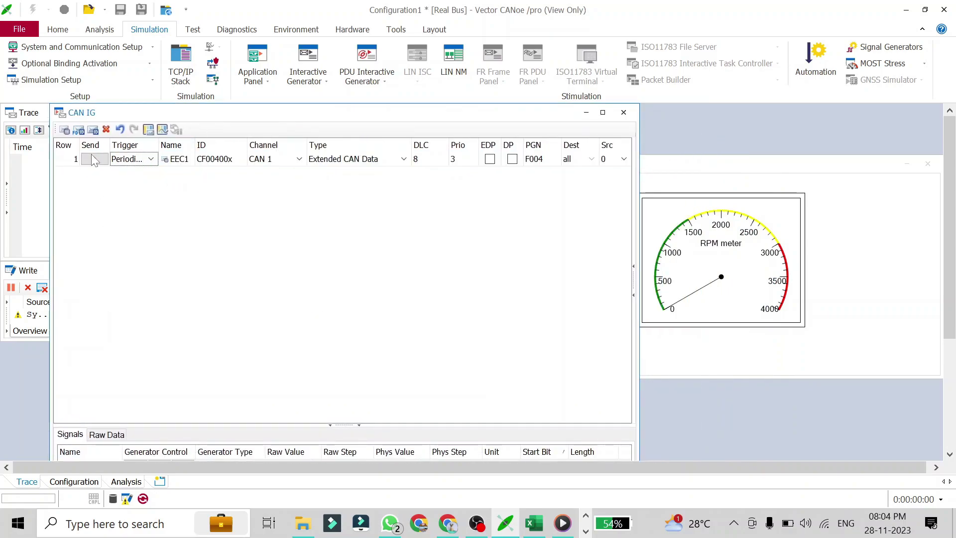
left_click_drag(324, 426, 287, 257)
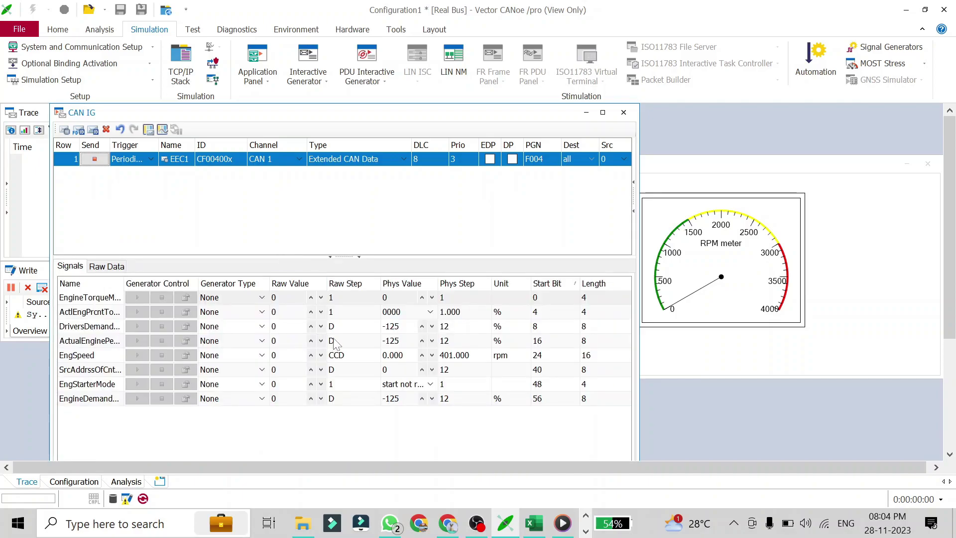
left_click(422, 355)
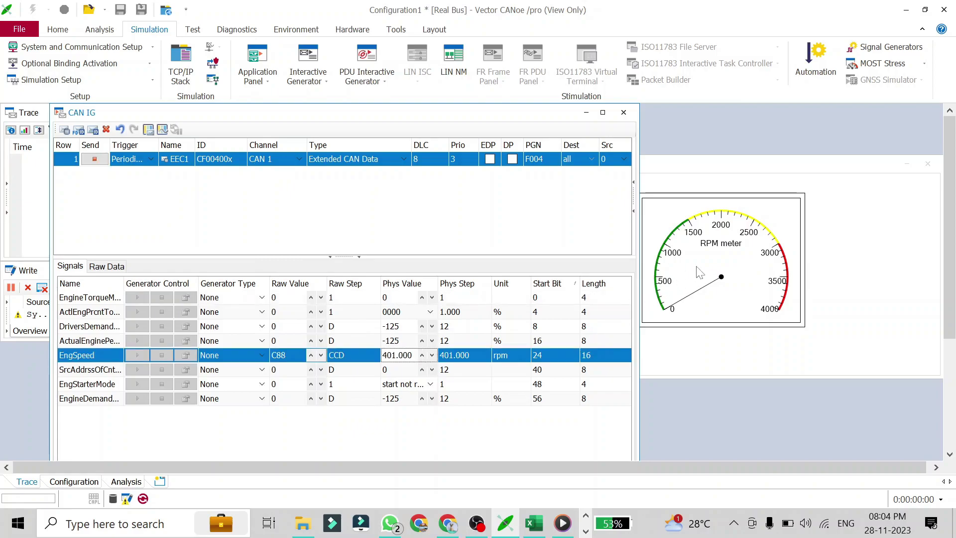